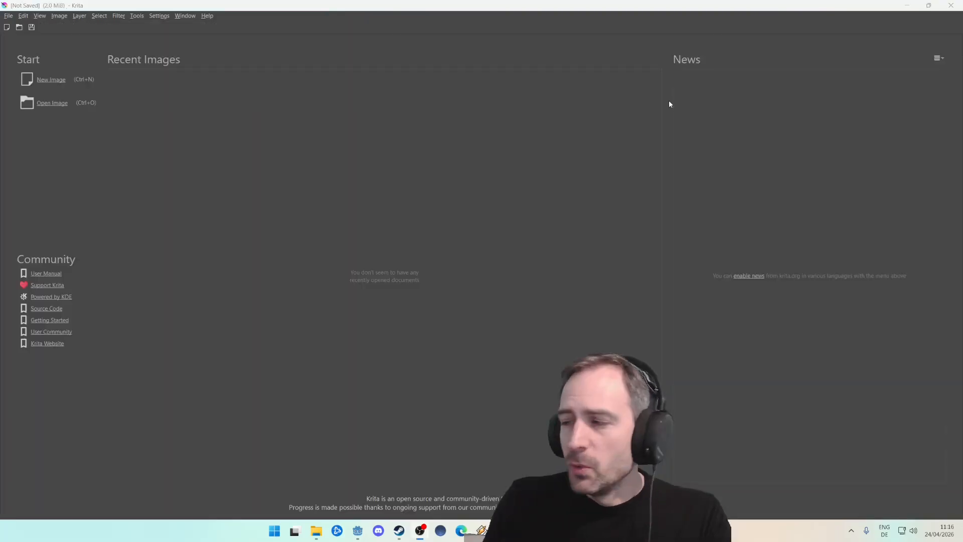
- Create a new custom document of 500 by 500 pixels at 240 pixels/inch
{"action": "left_click", "coordinate": [49, 85]}
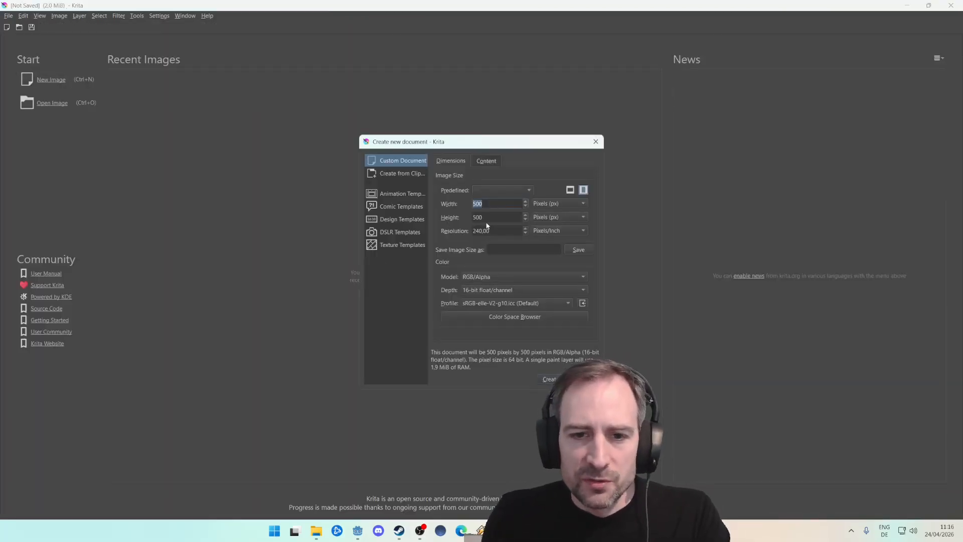
{"action": "key", "text": "Tab"}
{"action": "key", "text": "Tab"}
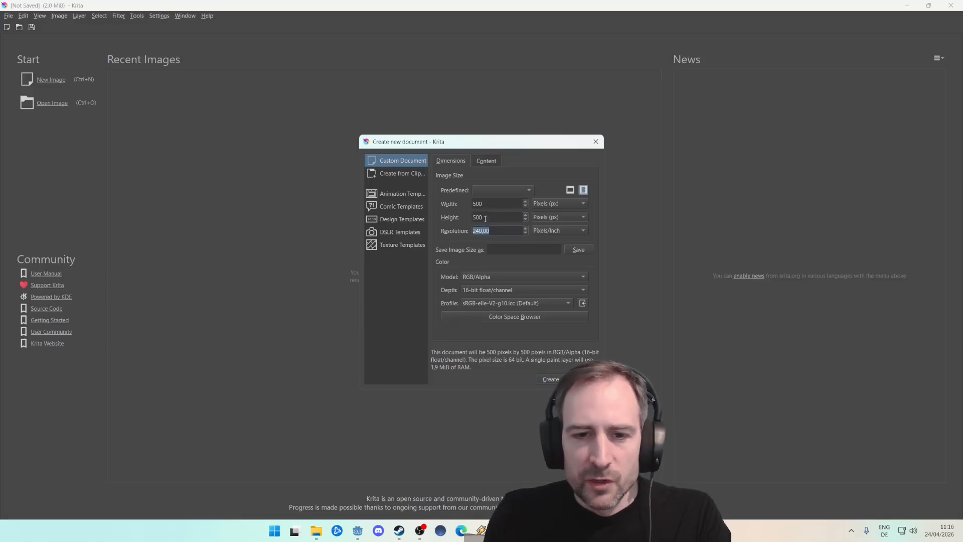
{"action": "left_click", "coordinate": [551, 379]}
{"action": "scroll", "coordinate": [481, 263], "scroll_direction": "down", "scroll_amount": 2}
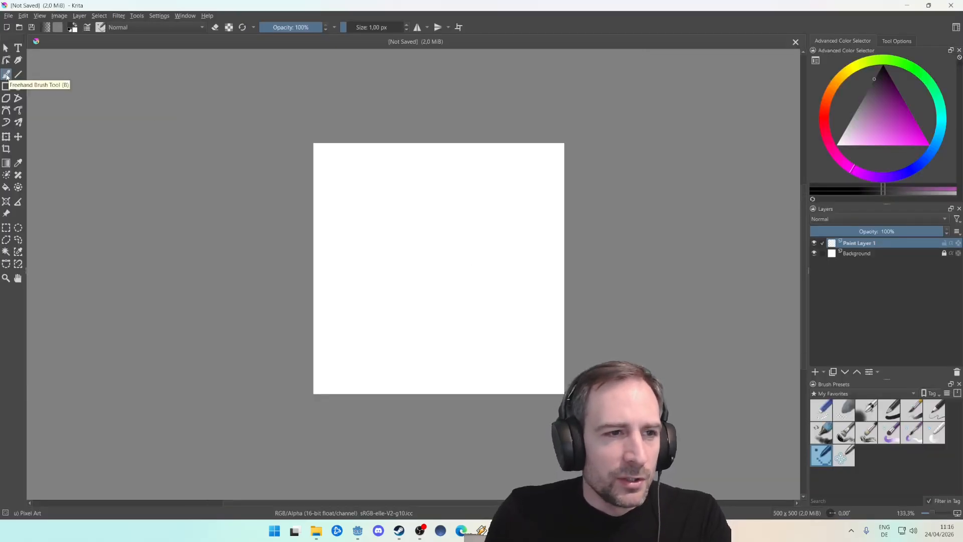
- Paint purple scribbles across Paint Layer 1 with the Freehand Brush at about 13.5 px
{"action": "left_click", "coordinate": [355, 27]}
{"action": "left_click_drag", "start_coordinate": [355, 27], "coordinate": [354, 27]}
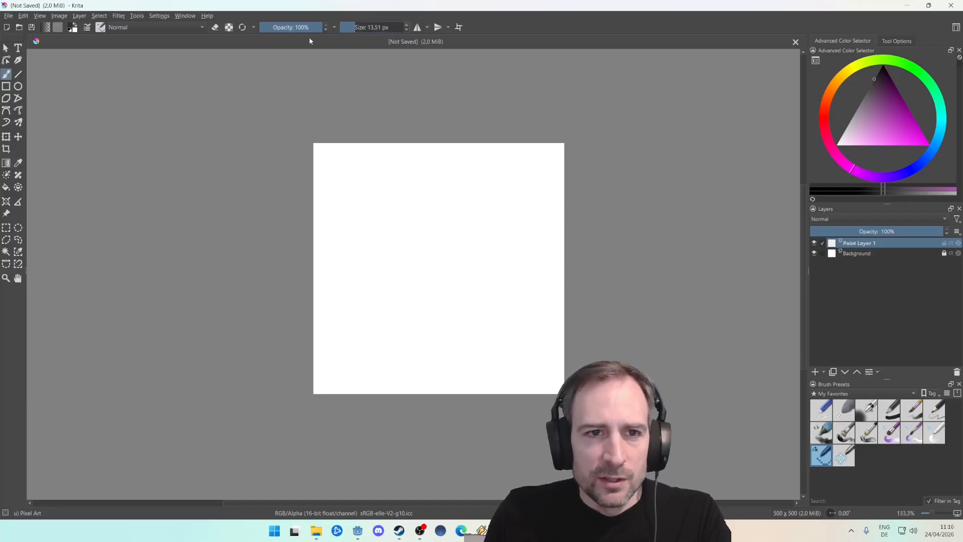
{"action": "left_click", "coordinate": [897, 116]}
{"action": "mouse_move", "coordinate": [420, 175]}
{"action": "left_mouse_down"}
{"action": "mouse_move", "coordinate": [353, 254]}
{"action": "mouse_move", "coordinate": [411, 262]}
{"action": "mouse_move", "coordinate": [506, 243]}
{"action": "mouse_move", "coordinate": [482, 354]}
{"action": "mouse_move", "coordinate": [552, 375]}
{"action": "left_mouse_up"}
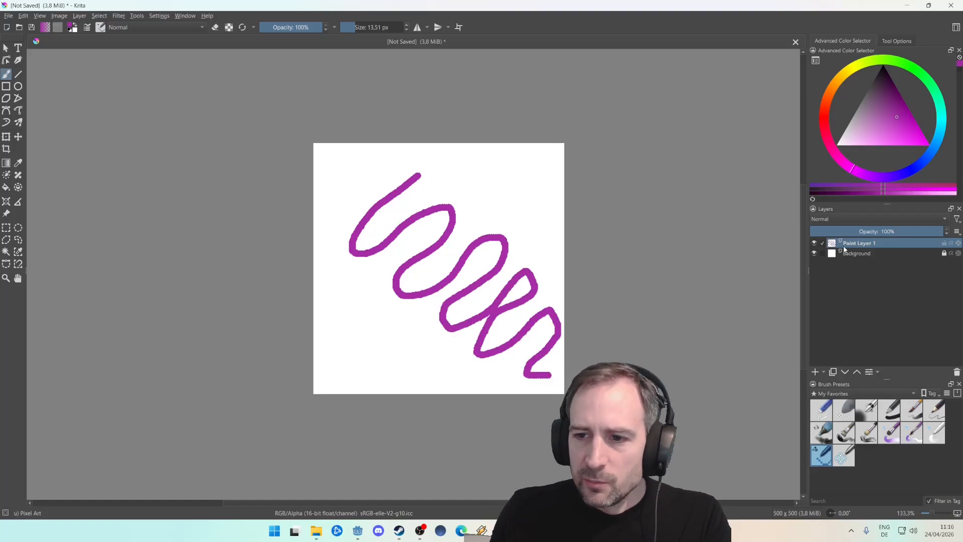
{"action": "mouse_move", "coordinate": [480, 158]}
{"action": "left_mouse_down"}
{"action": "mouse_move", "coordinate": [334, 210]}
{"action": "mouse_move", "coordinate": [567, 347]}
{"action": "left_mouse_up"}
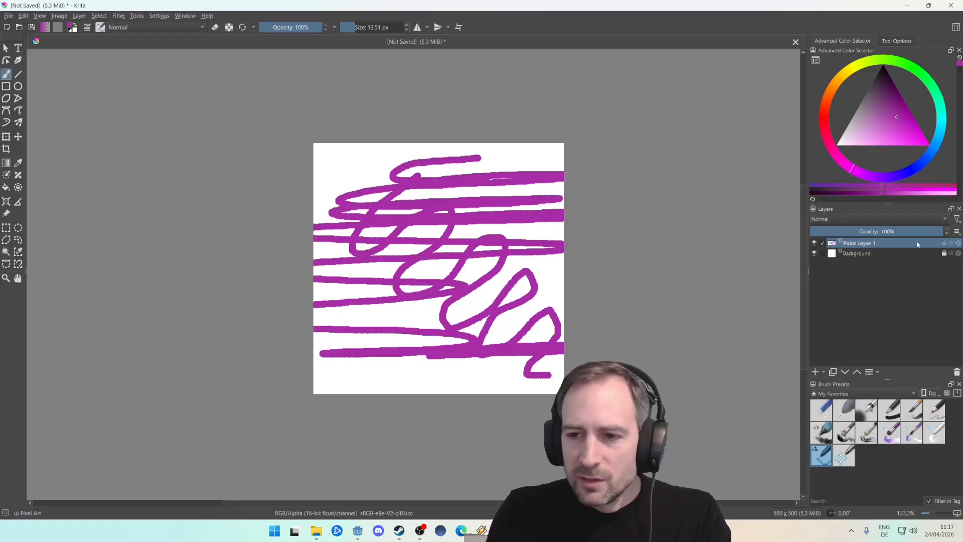
- Add a new paint layer and paint dense vertical red strokes over the right part of the canvas
{"action": "left_click", "coordinate": [816, 372]}
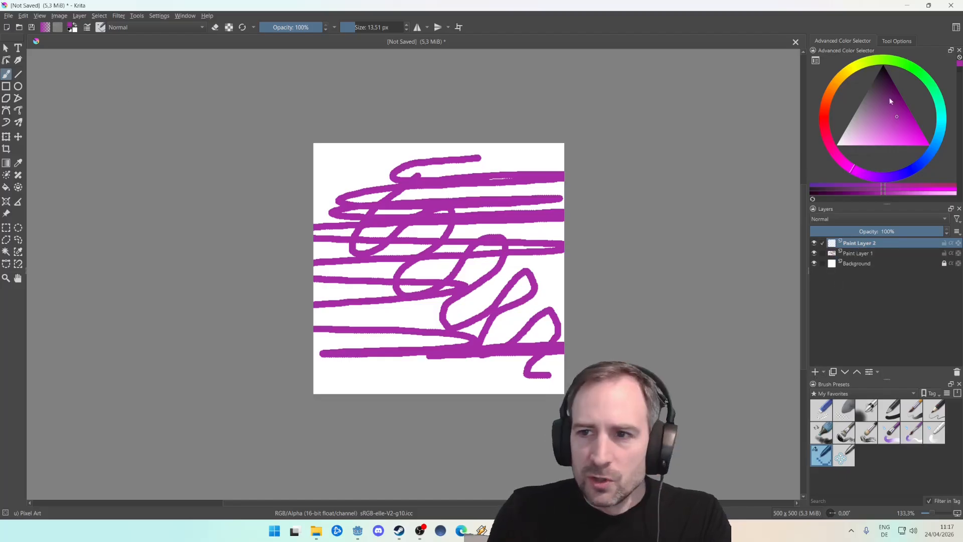
{"action": "left_click_drag", "start_coordinate": [829, 92], "coordinate": [824, 121]}
{"action": "left_click", "coordinate": [921, 139]}
{"action": "mouse_move", "coordinate": [496, 144]}
{"action": "left_mouse_down"}
{"action": "mouse_move", "coordinate": [506, 370]}
{"action": "mouse_move", "coordinate": [531, 391]}
{"action": "left_mouse_up"}
{"action": "mouse_move", "coordinate": [529, 250]}
{"action": "left_mouse_down"}
{"action": "mouse_move", "coordinate": [542, 337]}
{"action": "mouse_move", "coordinate": [532, 180]}
{"action": "mouse_move", "coordinate": [488, 382]}
{"action": "left_mouse_up"}
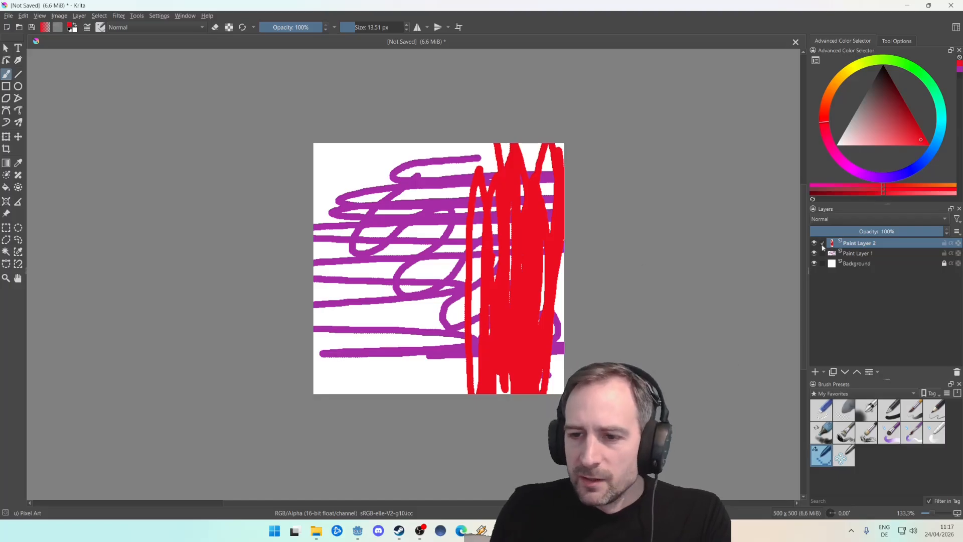
- Move Paint Layer 1 above Paint Layer 2 in the layer stack
{"action": "mouse_move", "coordinate": [864, 246]}
{"action": "left_mouse_down"}
{"action": "mouse_move", "coordinate": [855, 271]}
{"action": "mouse_move", "coordinate": [862, 241]}
{"action": "left_mouse_up"}
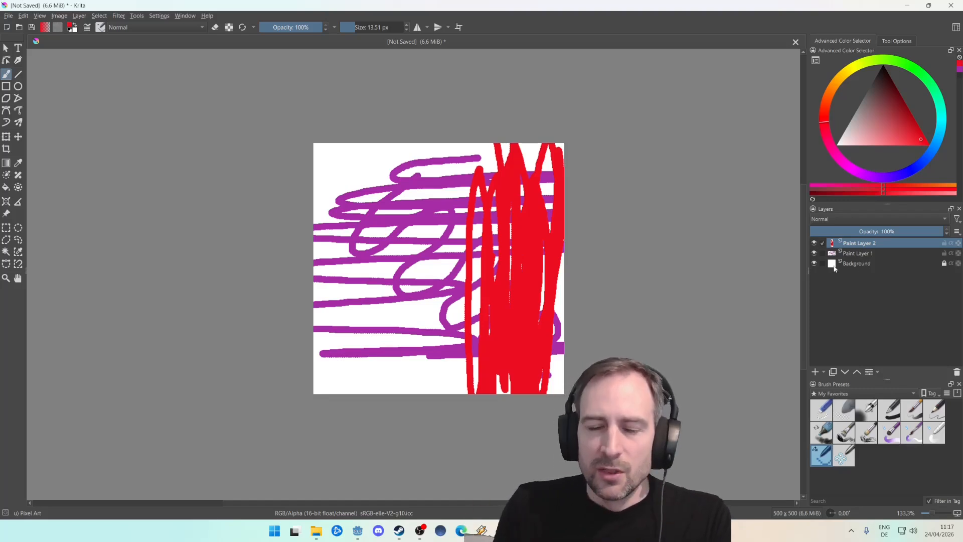
{"action": "mouse_move", "coordinate": [835, 268]}
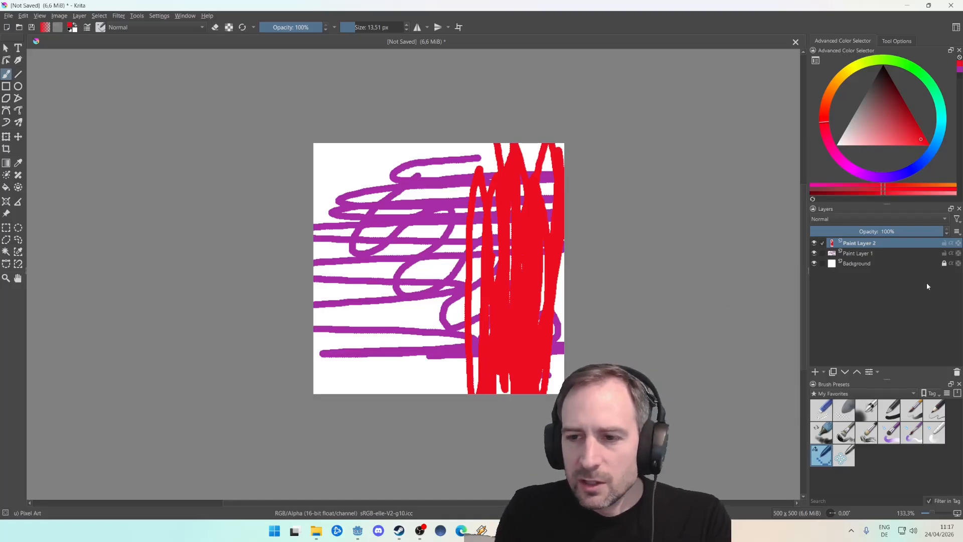
{"action": "left_click_drag", "start_coordinate": [923, 254], "coordinate": [921, 240]}
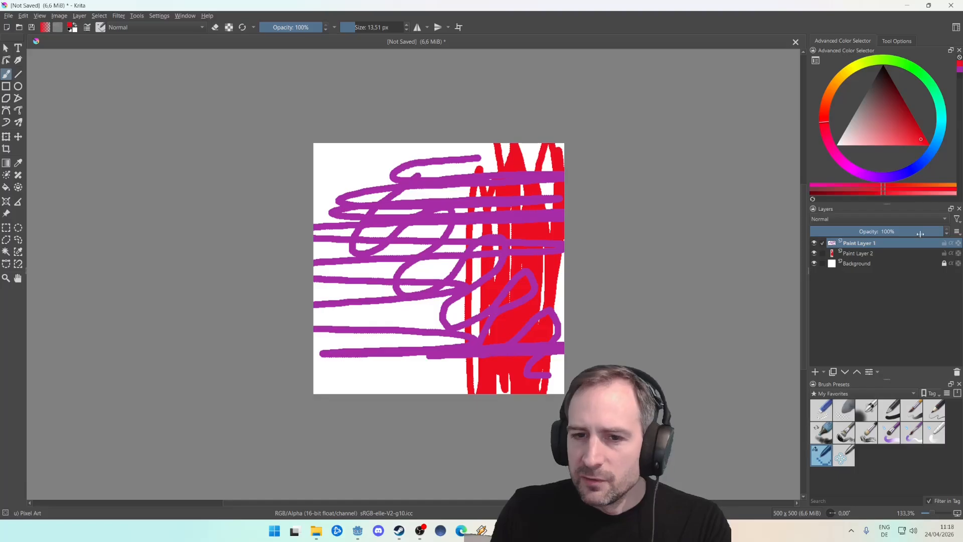
{"action": "mouse_move", "coordinate": [935, 234]}
{"action": "left_mouse_down"}
{"action": "mouse_move", "coordinate": [830, 236]}
{"action": "mouse_move", "coordinate": [950, 239]}
{"action": "left_mouse_up"}
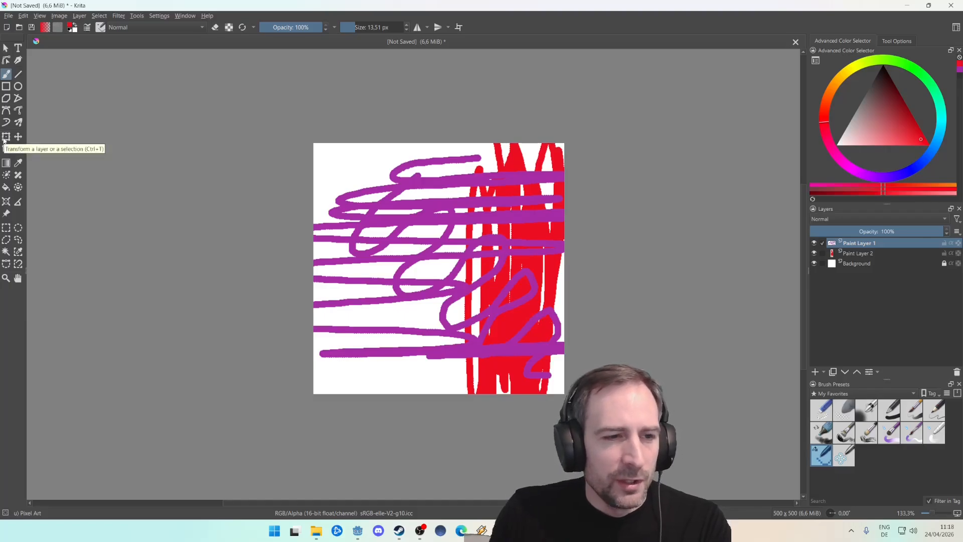
- Transform Paint Layer 1 by shearing, rescaling and moving its purple scribbles
{"action": "left_click", "coordinate": [6, 137]}
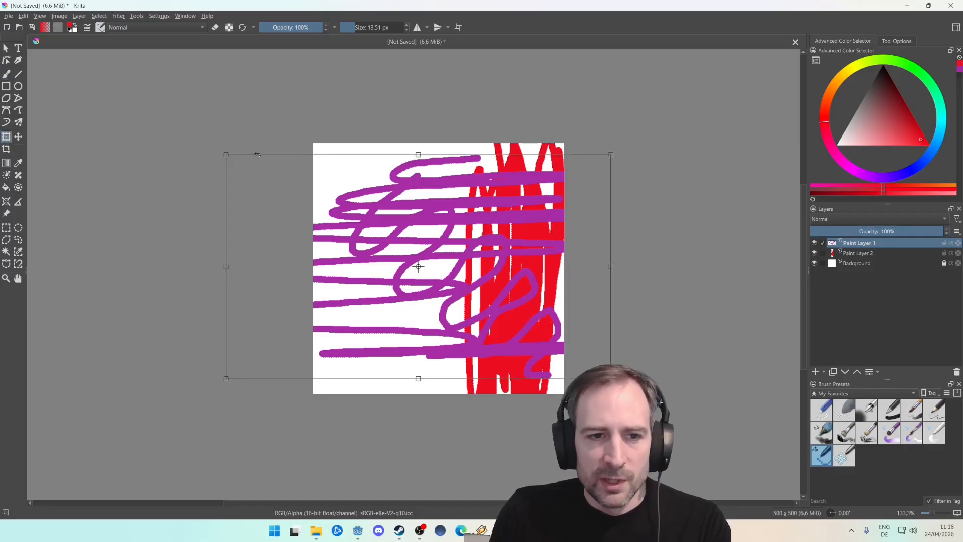
{"action": "mouse_move", "coordinate": [326, 155]}
{"action": "left_mouse_down"}
{"action": "mouse_move", "coordinate": [459, 158]}
{"action": "mouse_move", "coordinate": [342, 166]}
{"action": "left_mouse_up"}
{"action": "left_click_drag", "start_coordinate": [439, 155], "coordinate": [426, 226]}
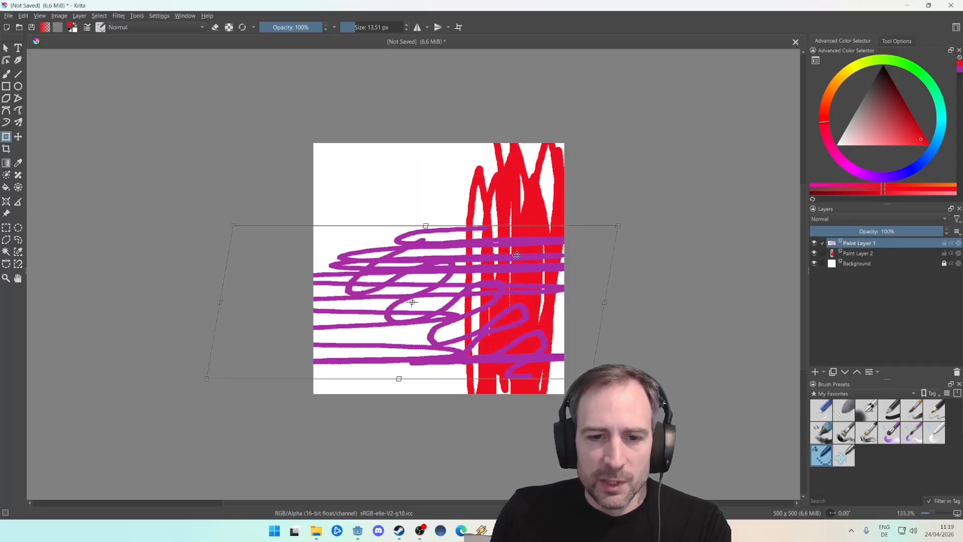
{"action": "mouse_move", "coordinate": [619, 226]}
{"action": "left_mouse_down"}
{"action": "mouse_move", "coordinate": [703, 215]}
{"action": "mouse_move", "coordinate": [492, 246]}
{"action": "mouse_move", "coordinate": [602, 215]}
{"action": "mouse_move", "coordinate": [645, 224]}
{"action": "mouse_move", "coordinate": [597, 205]}
{"action": "left_mouse_up"}
{"action": "mouse_move", "coordinate": [542, 321]}
{"action": "left_mouse_down"}
{"action": "mouse_move", "coordinate": [570, 269]}
{"action": "mouse_move", "coordinate": [494, 283]}
{"action": "left_mouse_up"}
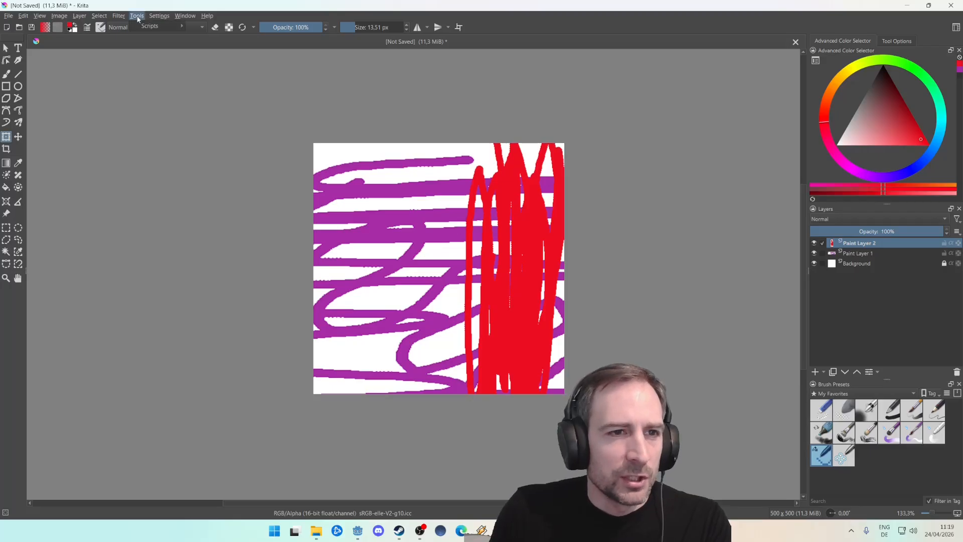
- Show the Animation Timeline docker and close it again
{"action": "left_click", "coordinate": [159, 16]}
{"action": "mouse_move", "coordinate": [183, 91]}
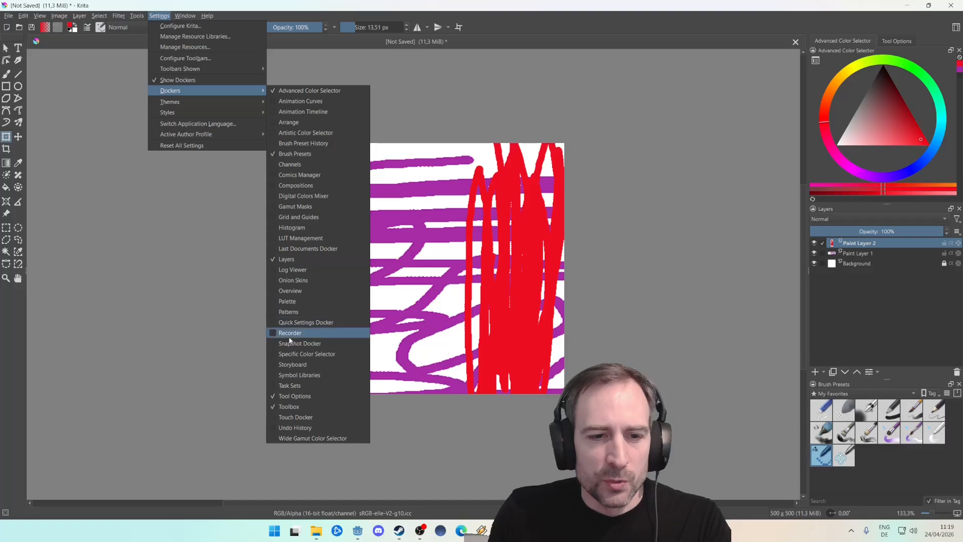
{"action": "left_click", "coordinate": [273, 113]}
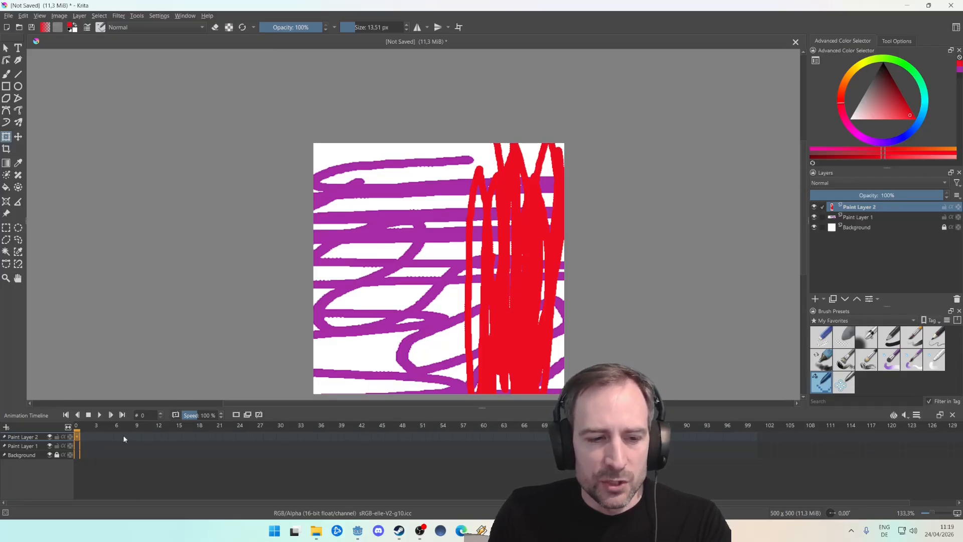
{"action": "left_click", "coordinate": [953, 416]}
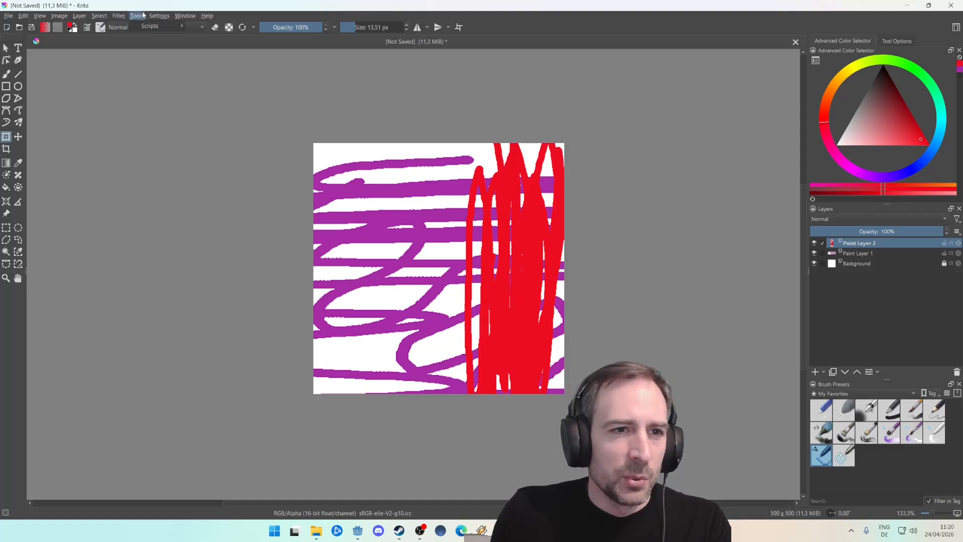
- Pull the Tool Options docker out of its group and regroup it with the Advanced Color Selector
{"action": "left_click", "coordinate": [159, 15]}
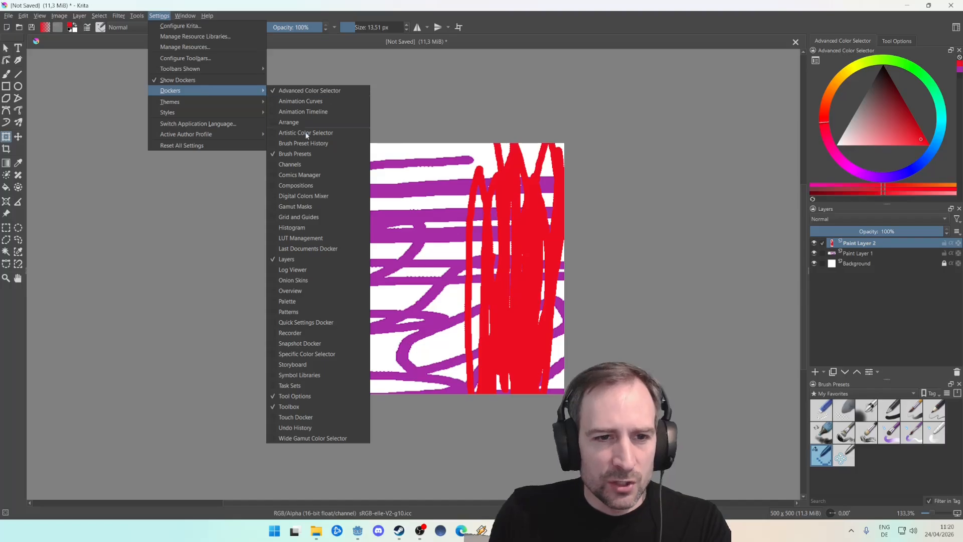
{"action": "left_click", "coordinate": [897, 41]}
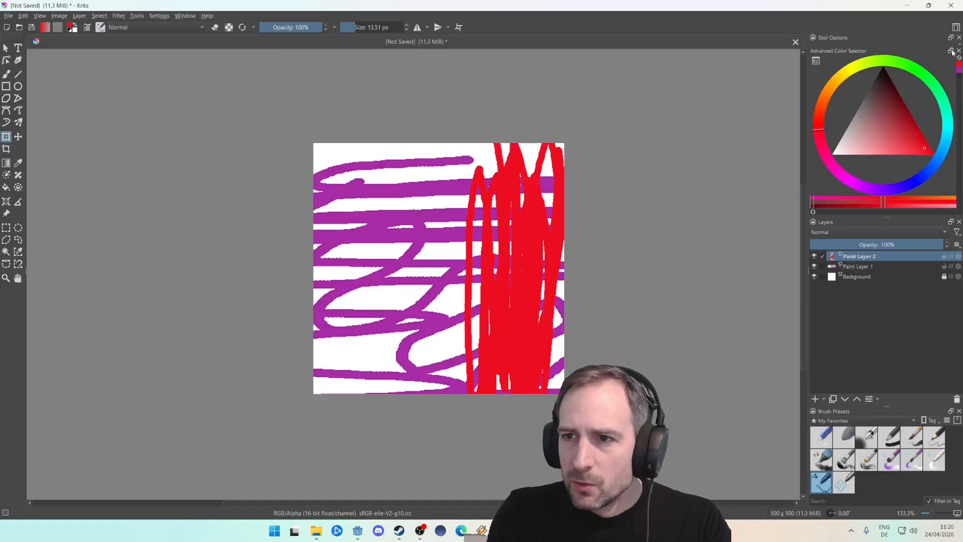
{"action": "left_click", "coordinate": [898, 41]}
{"action": "mouse_move", "coordinate": [898, 41]}
{"action": "left_mouse_down"}
{"action": "mouse_move", "coordinate": [662, 94]}
{"action": "mouse_move", "coordinate": [521, 86]}
{"action": "mouse_move", "coordinate": [132, 248]}
{"action": "mouse_move", "coordinate": [15, 382]}
{"action": "mouse_move", "coordinate": [843, 83]}
{"action": "mouse_move", "coordinate": [904, 38]}
{"action": "left_mouse_up"}
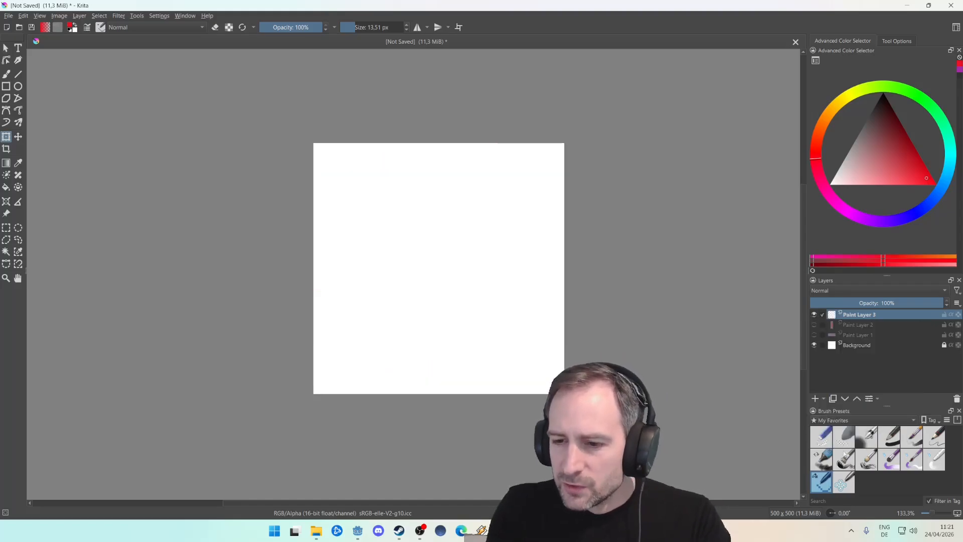
- Paint a large soft red spot in the canvas centre on Paint Layer 3 with the 600 px Airbrush Soft preset
{"action": "left_click", "coordinate": [8, 76]}
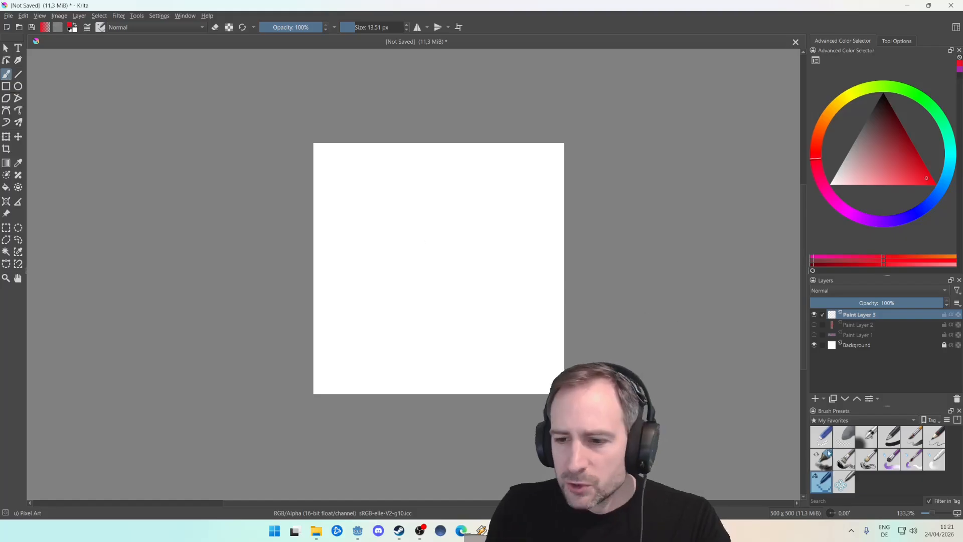
{"action": "left_click", "coordinate": [872, 442]}
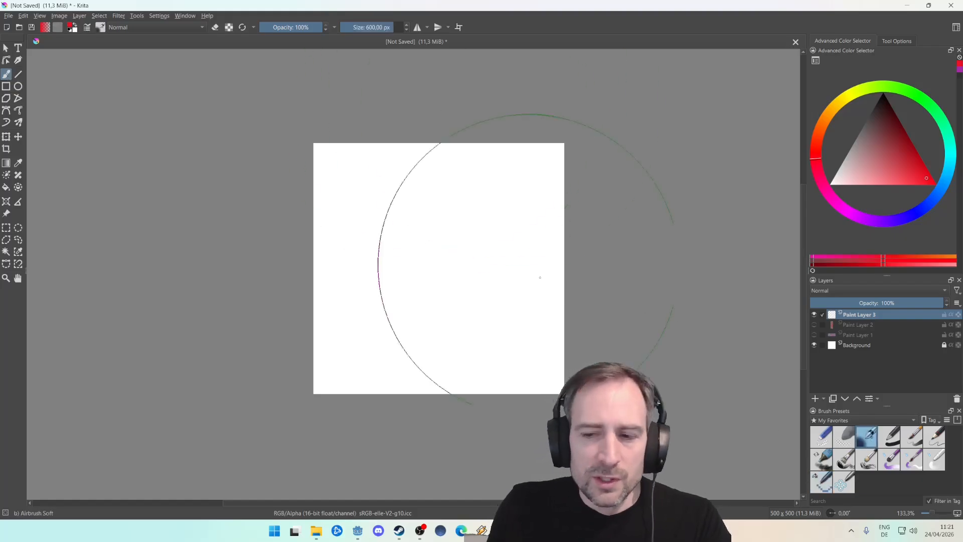
{"action": "mouse_move", "coordinate": [454, 270]}
{"action": "left_mouse_down"}
{"action": "mouse_move", "coordinate": [437, 265]}
{"action": "mouse_move", "coordinate": [445, 277]}
{"action": "left_mouse_up"}
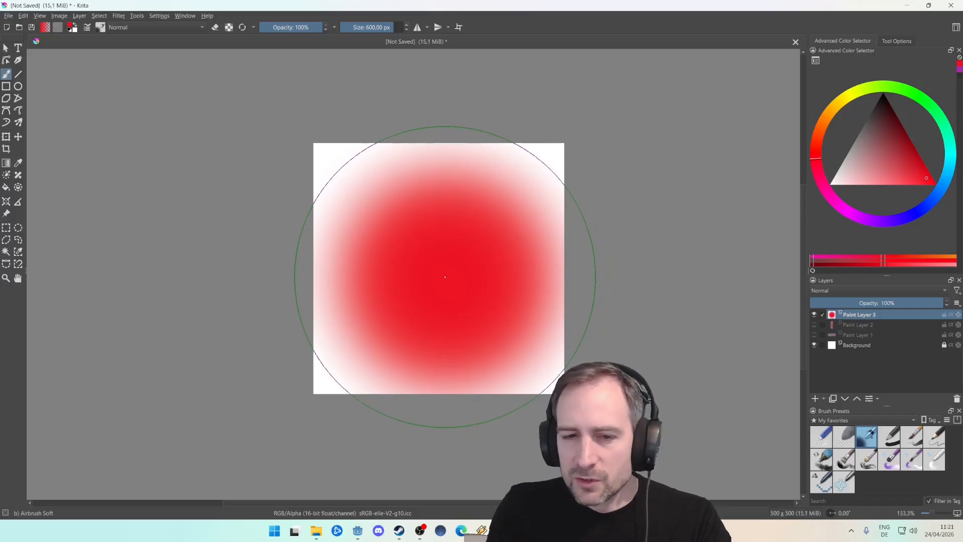
- Airbrush the canvas's upper-left corner at about 92.6 px brush size, and its right edge at 38% opacity
{"action": "left_click_drag", "start_coordinate": [386, 27], "coordinate": [368, 27]}
{"action": "left_click_drag", "start_coordinate": [327, 198], "coordinate": [383, 152]}
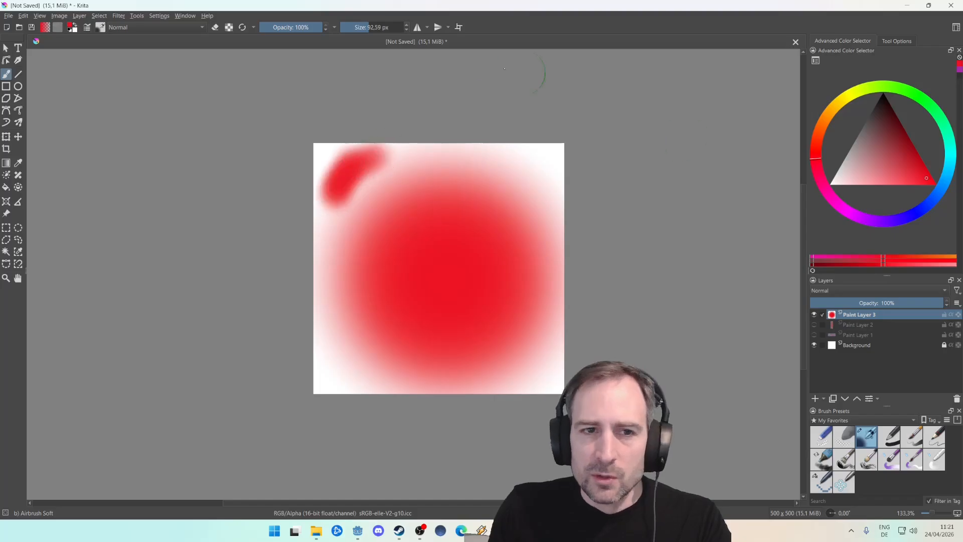
{"action": "left_click_drag", "start_coordinate": [316, 27], "coordinate": [284, 27]}
{"action": "mouse_move", "coordinate": [520, 154]}
{"action": "left_mouse_down"}
{"action": "mouse_move", "coordinate": [560, 152]}
{"action": "mouse_move", "coordinate": [552, 164]}
{"action": "mouse_move", "coordinate": [534, 147]}
{"action": "mouse_move", "coordinate": [560, 208]}
{"action": "mouse_move", "coordinate": [539, 184]}
{"action": "mouse_move", "coordinate": [561, 180]}
{"action": "left_mouse_up"}
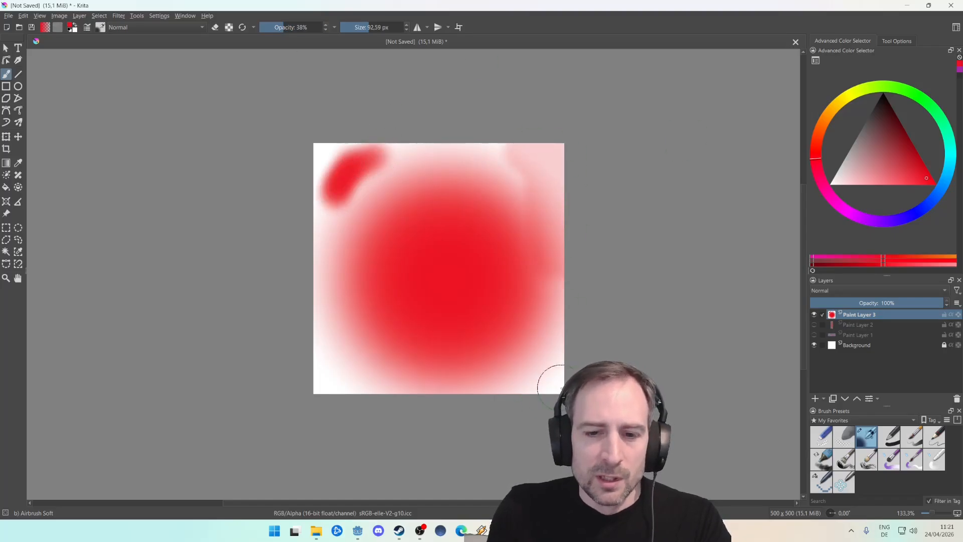
- Paint thick black strokes forming a closed zigzag shape over the green canvas with the 40 px Basic-1 brush
{"action": "left_click", "coordinate": [895, 444]}
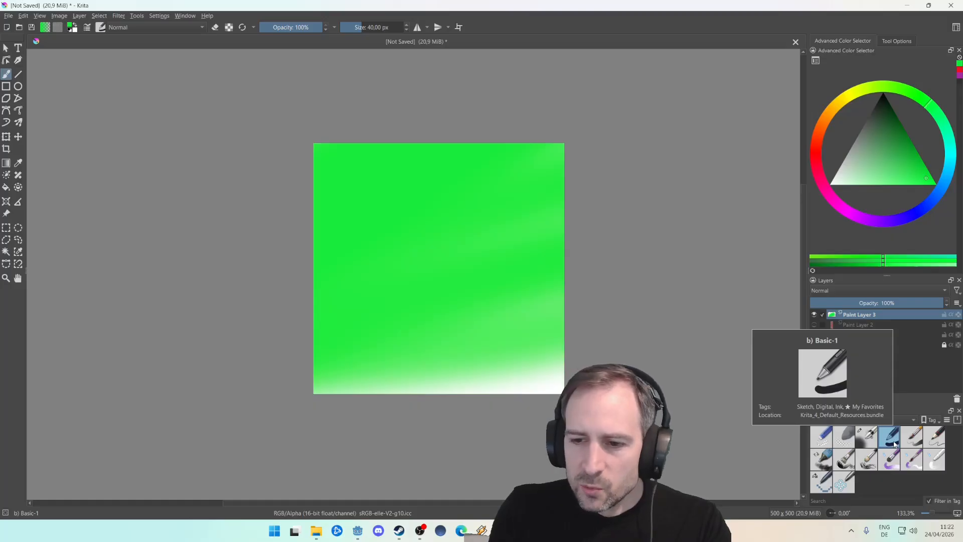
{"action": "key", "text": "d"}
{"action": "scroll", "coordinate": [455, 217], "scroll_direction": "up", "scroll_amount": 2}
{"action": "mouse_move", "coordinate": [398, 161]}
{"action": "left_mouse_down"}
{"action": "mouse_move", "coordinate": [362, 290]}
{"action": "mouse_move", "coordinate": [475, 275]}
{"action": "mouse_move", "coordinate": [562, 240]}
{"action": "mouse_move", "coordinate": [577, 369]}
{"action": "left_mouse_up"}
{"action": "scroll", "coordinate": [570, 402], "scroll_direction": "down", "scroll_amount": 1}
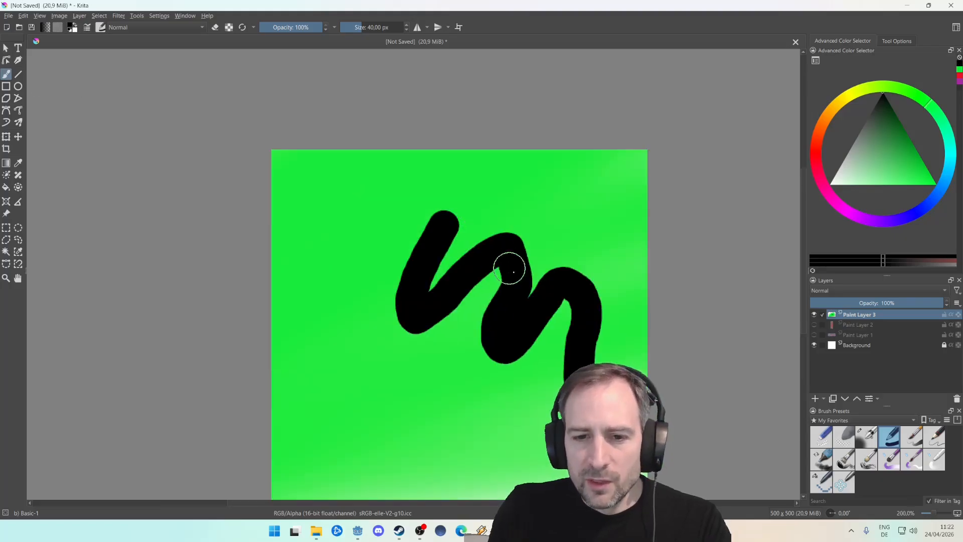
{"action": "mouse_move", "coordinate": [430, 236]}
{"action": "left_mouse_down"}
{"action": "mouse_move", "coordinate": [340, 291]}
{"action": "mouse_move", "coordinate": [474, 396]}
{"action": "mouse_move", "coordinate": [557, 419]}
{"action": "left_mouse_up"}
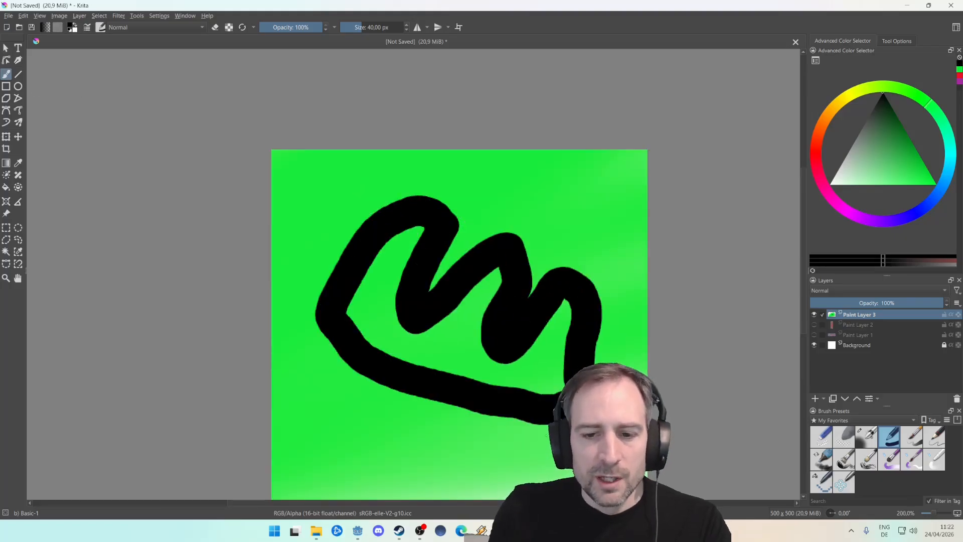
- Examine the brush smoothing choices in the tool options and return to the Advanced Color Selector
{"action": "left_click", "coordinate": [889, 42]}
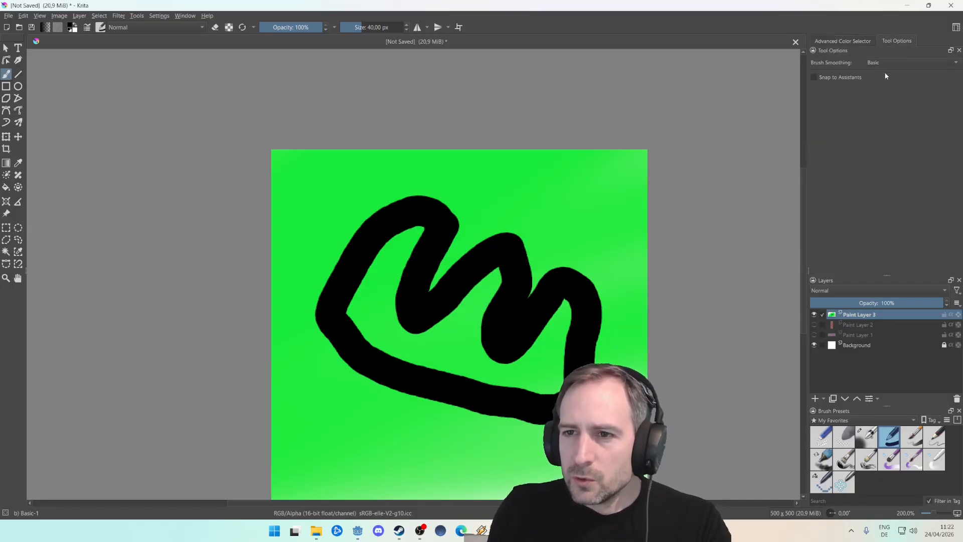
{"action": "left_click", "coordinate": [889, 63]}
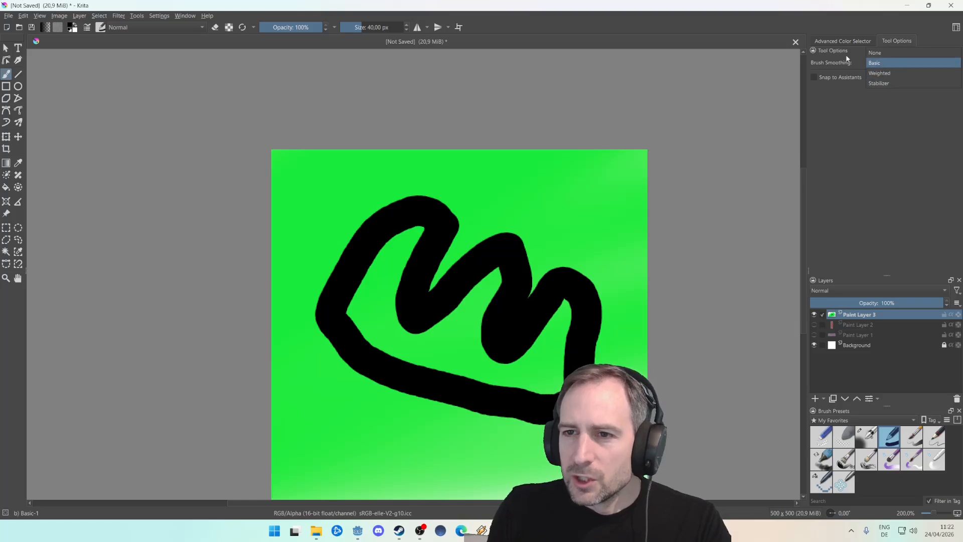
{"action": "left_click", "coordinate": [834, 131]}
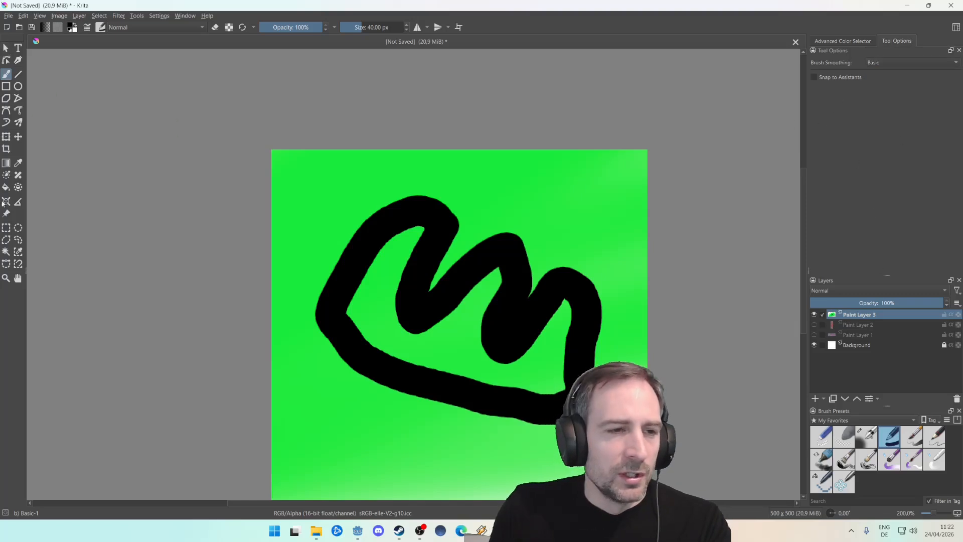
{"action": "left_click", "coordinate": [852, 42]}
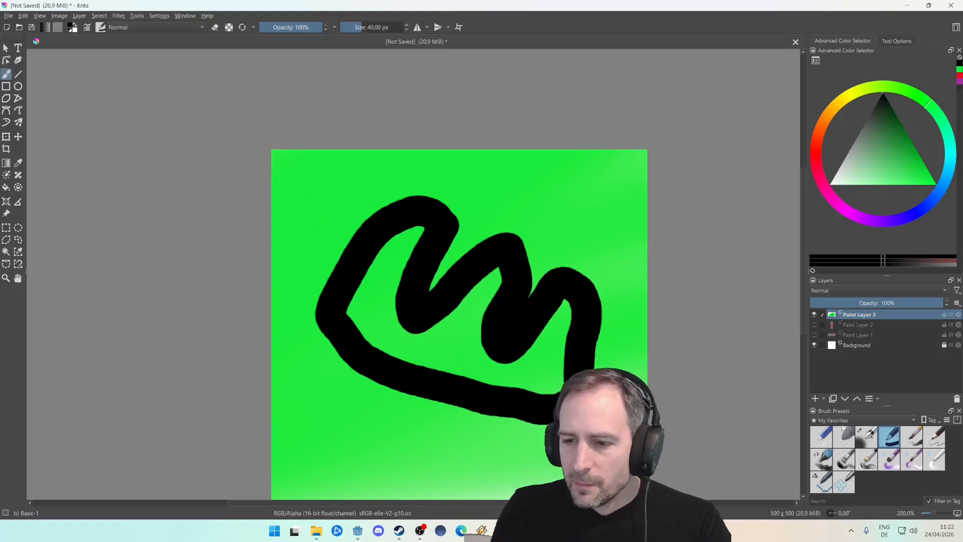
- Paint rough black hatching across the upper part of the canvas with the 70 px Dry Brushing preset
{"action": "left_click", "coordinate": [881, 424]}
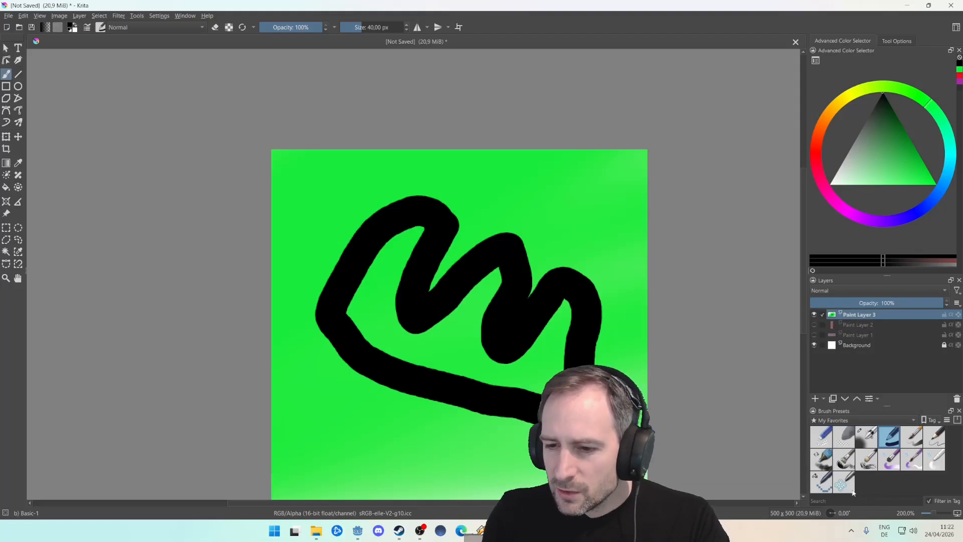
{"action": "left_click", "coordinate": [868, 460]}
{"action": "mouse_move", "coordinate": [604, 173]}
{"action": "left_mouse_down"}
{"action": "mouse_move", "coordinate": [459, 219]}
{"action": "mouse_move", "coordinate": [442, 183]}
{"action": "mouse_move", "coordinate": [337, 186]}
{"action": "mouse_move", "coordinate": [345, 189]}
{"action": "mouse_move", "coordinate": [273, 259]}
{"action": "left_mouse_up"}
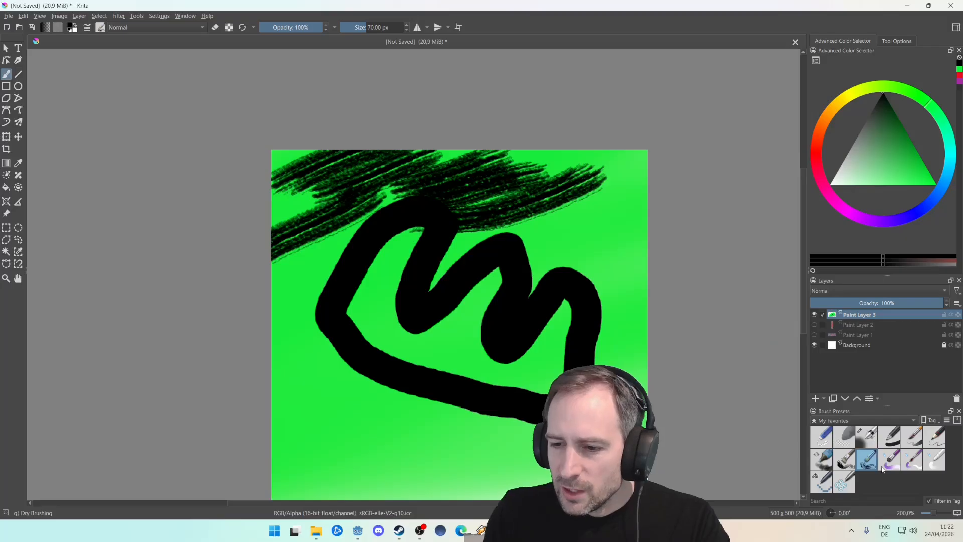
- Choose the Pixel Art brush preset and set its brush size to 1 px
{"action": "mouse_move", "coordinate": [866, 462]}
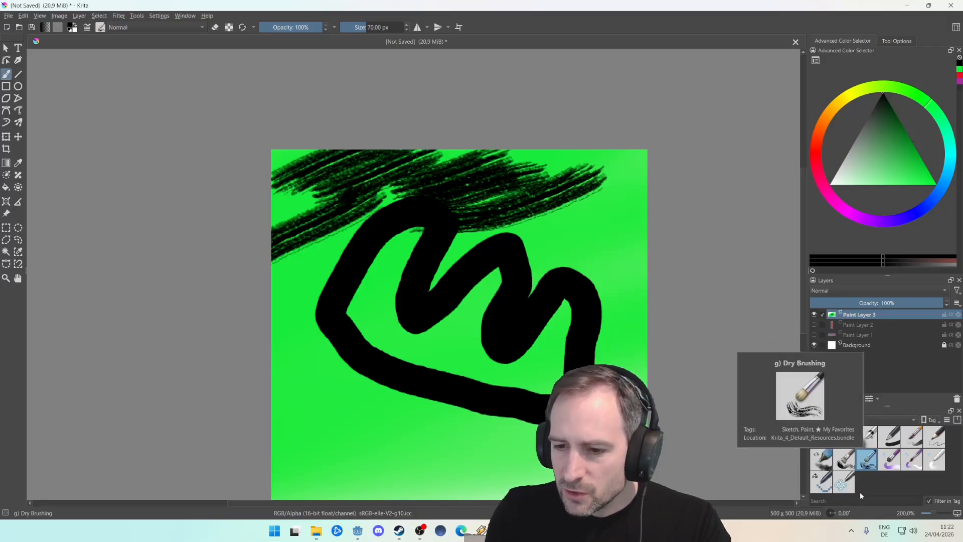
{"action": "left_click", "coordinate": [824, 482]}
{"action": "scroll", "coordinate": [562, 213], "scroll_direction": "up", "scroll_amount": 4}
{"action": "scroll", "coordinate": [563, 213], "scroll_direction": "up", "scroll_amount": 3}
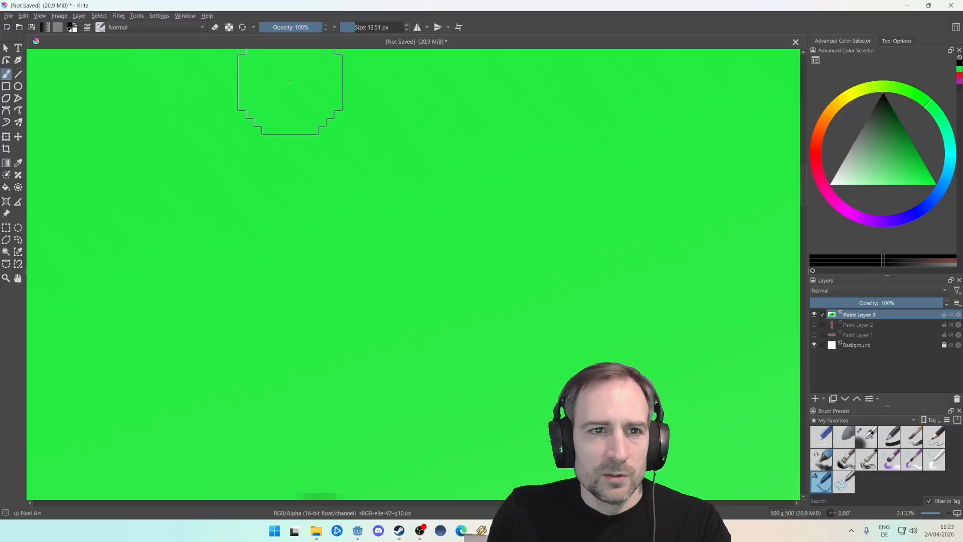
{"action": "left_click", "coordinate": [391, 33]}
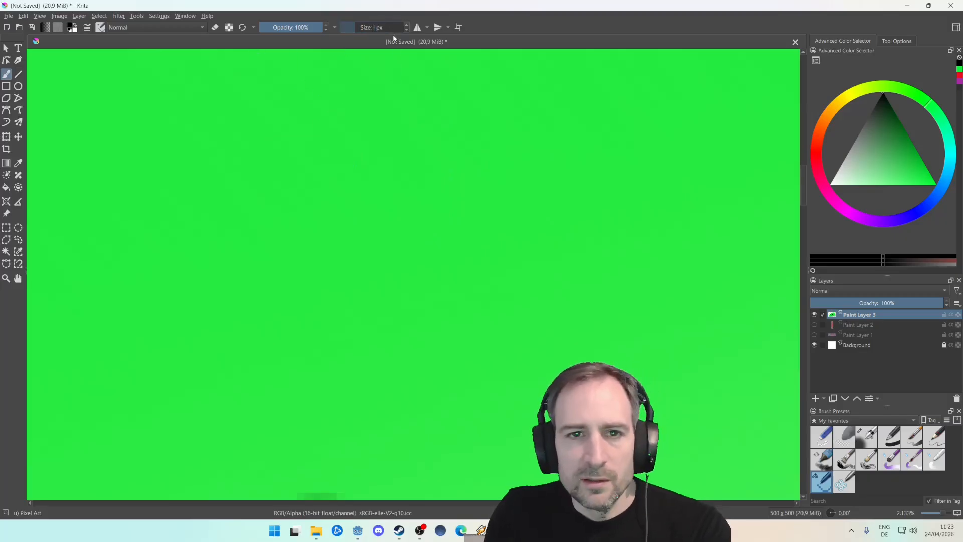
{"action": "right_click", "coordinate": [388, 27]}
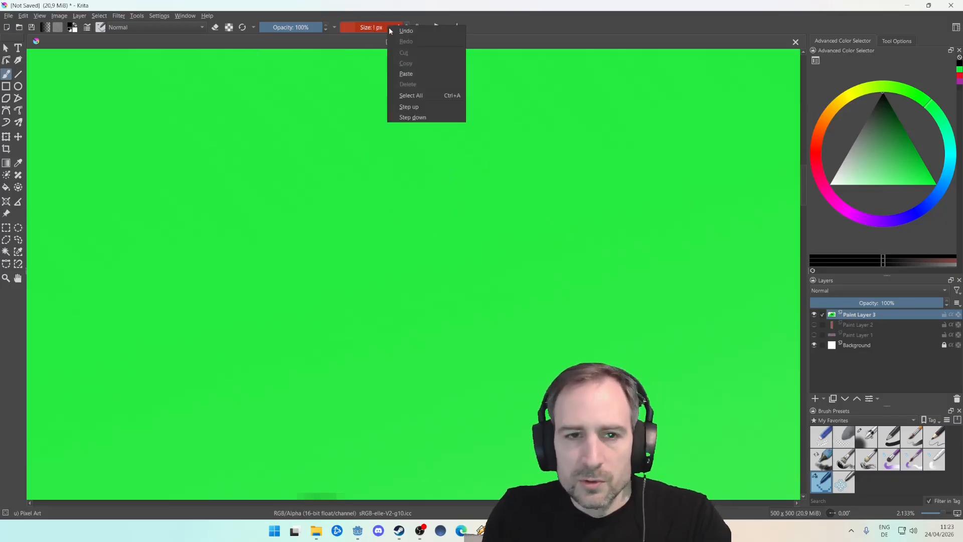
{"action": "left_click", "coordinate": [348, 98]}
{"action": "left_click", "coordinate": [429, 200]}
{"action": "key", "text": "1"}
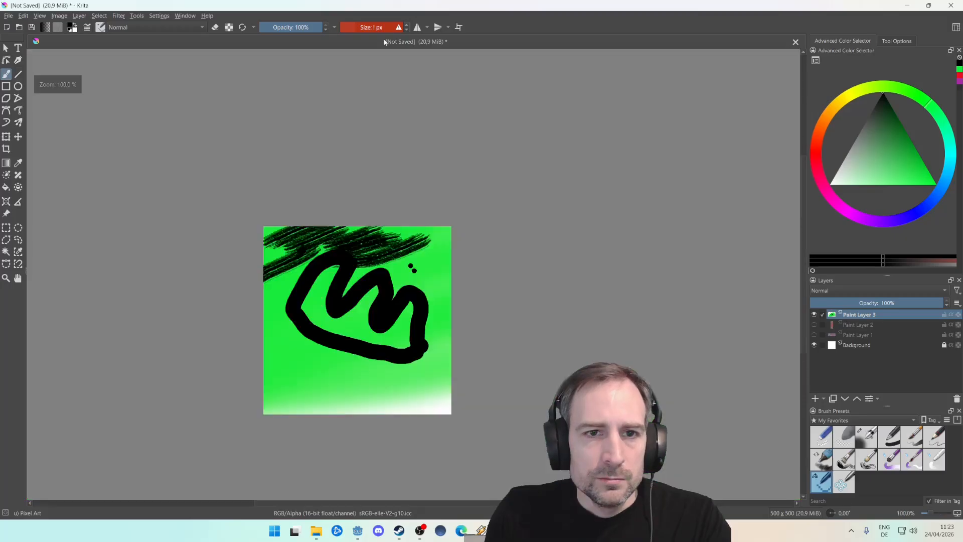
{"action": "key", "text": "BackSpace"}
{"action": "key", "text": "BackSpace"}
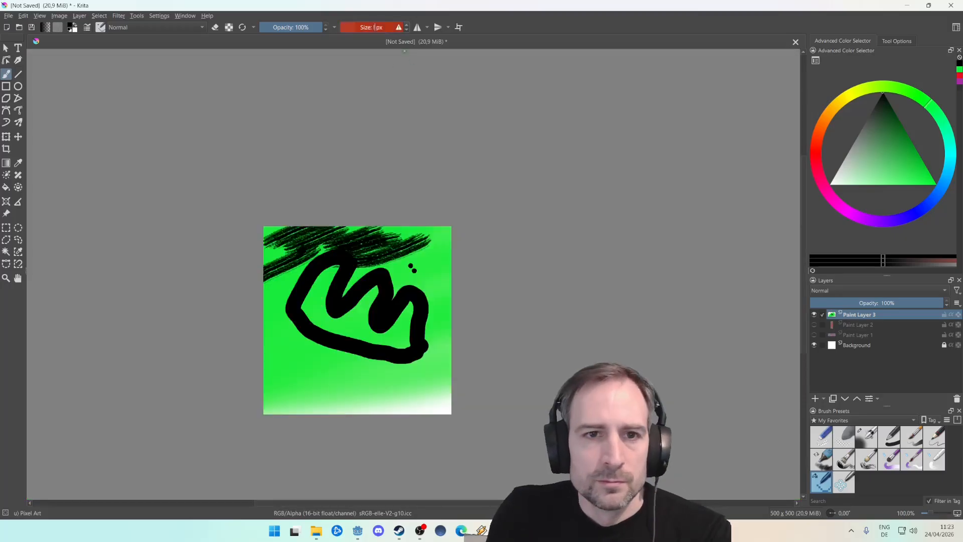
{"action": "type", "text": "1"}
{"action": "key", "text": "Return"}
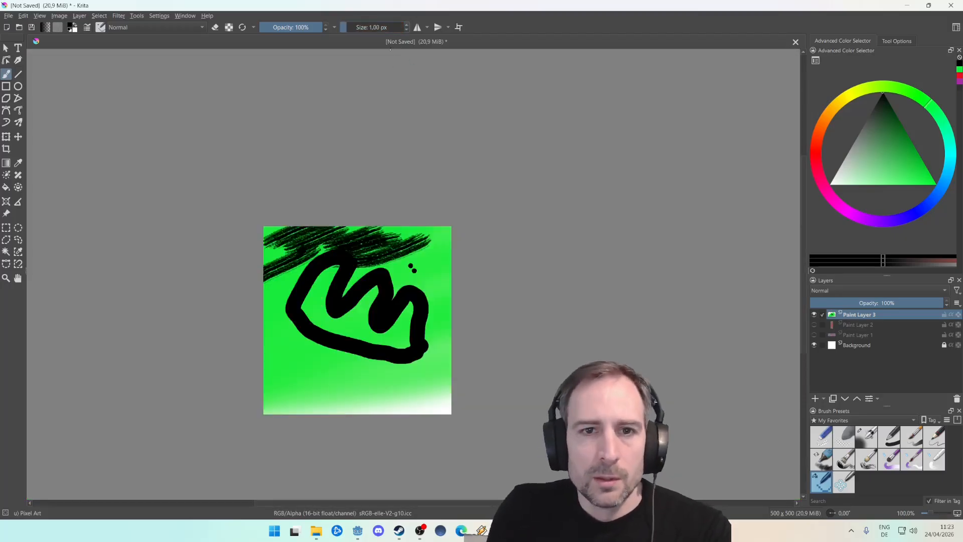
- Paint several short, one-pixel-wide black strokes near the canvas's left edge, beside the thick zigzag
{"action": "scroll", "coordinate": [336, 291], "scroll_direction": "up", "scroll_amount": 6}
{"action": "left_click_drag", "start_coordinate": [189, 297], "coordinate": [487, 144]}
{"action": "left_click_drag", "start_coordinate": [256, 306], "coordinate": [388, 154]}
{"action": "left_click_drag", "start_coordinate": [292, 225], "coordinate": [274, 297]}
{"action": "mouse_move", "coordinate": [309, 255]}
{"action": "left_mouse_down"}
{"action": "mouse_move", "coordinate": [289, 306]}
{"action": "mouse_move", "coordinate": [349, 301]}
{"action": "left_mouse_up"}
- Place a rising diagonal row of five single black pixels beside the short one-pixel strokes
{"action": "scroll", "coordinate": [357, 284], "scroll_direction": "up", "scroll_amount": 4}
{"action": "left_click", "coordinate": [342, 280]}
{"action": "left_click", "coordinate": [376, 257]}
{"action": "left_click", "coordinate": [424, 234]}
{"action": "left_click", "coordinate": [461, 198]}
{"action": "left_click", "coordinate": [508, 161]}
- Erase two slanted one-pixel lines through the green between the black strokes and the row of single pixels
{"action": "scroll", "coordinate": [589, 183], "scroll_direction": "down", "scroll_amount": 4}
{"action": "scroll", "coordinate": [577, 183], "scroll_direction": "up", "scroll_amount": 3}
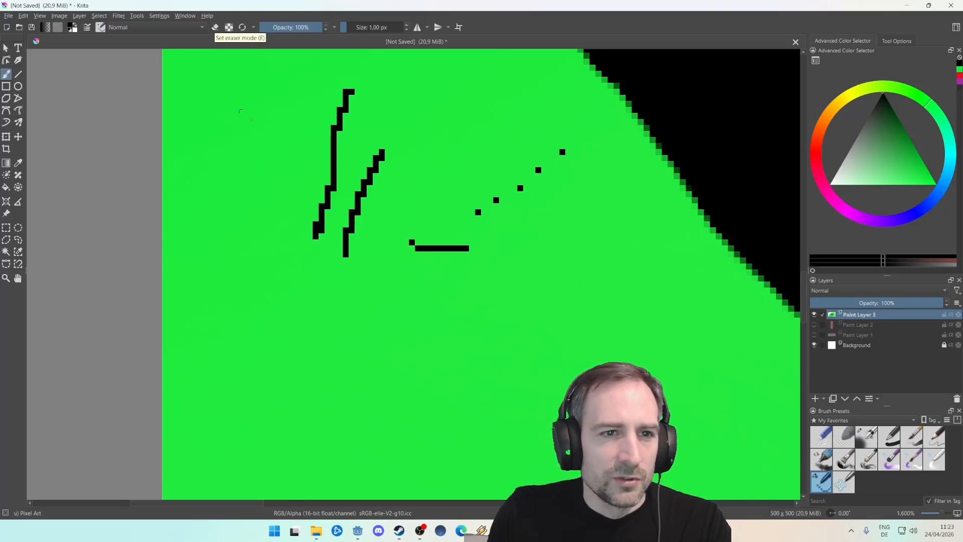
{"action": "key", "text": "e"}
{"action": "left_click_drag", "start_coordinate": [473, 122], "coordinate": [376, 279]}
{"action": "left_click_drag", "start_coordinate": [503, 140], "coordinate": [423, 303]}
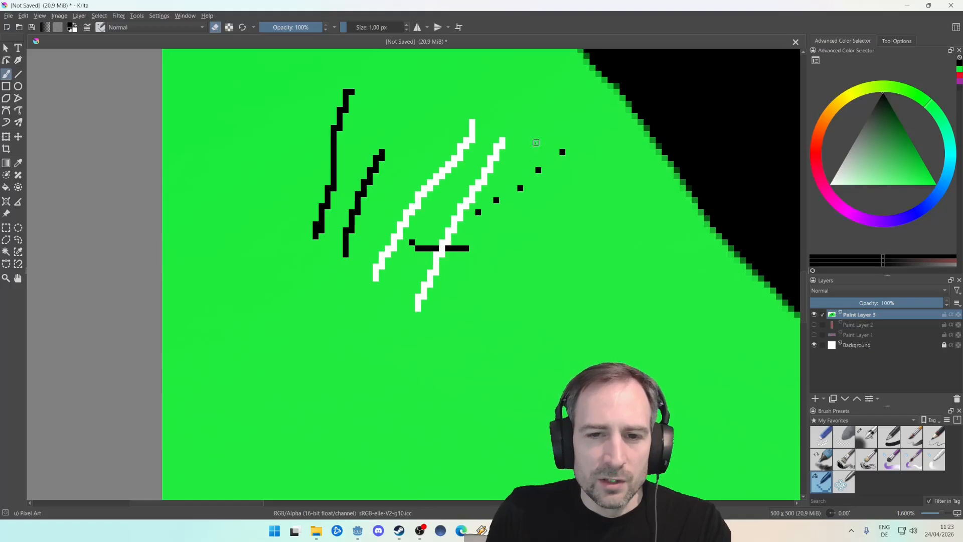
- Turn eraser mode off and paint three slanted black one-pixel lines beside the erased ones
{"action": "key", "text": "e"}
{"action": "mouse_move", "coordinate": [539, 139]}
{"action": "left_mouse_down"}
{"action": "mouse_move", "coordinate": [491, 232]}
{"action": "mouse_move", "coordinate": [459, 328]}
{"action": "left_mouse_up"}
{"action": "left_click_drag", "start_coordinate": [508, 134], "coordinate": [435, 296]}
{"action": "left_click_drag", "start_coordinate": [476, 120], "coordinate": [387, 261]}
- Turn on horizontal mirroring and scribble overlapping black loops in the canvas's lower-left area
{"action": "scroll", "coordinate": [561, 199], "scroll_direction": "down", "scroll_amount": 5}
{"action": "left_click_drag", "start_coordinate": [657, 150], "coordinate": [409, 209]}
{"action": "scroll", "coordinate": [409, 210], "scroll_direction": "down", "scroll_amount": 2}
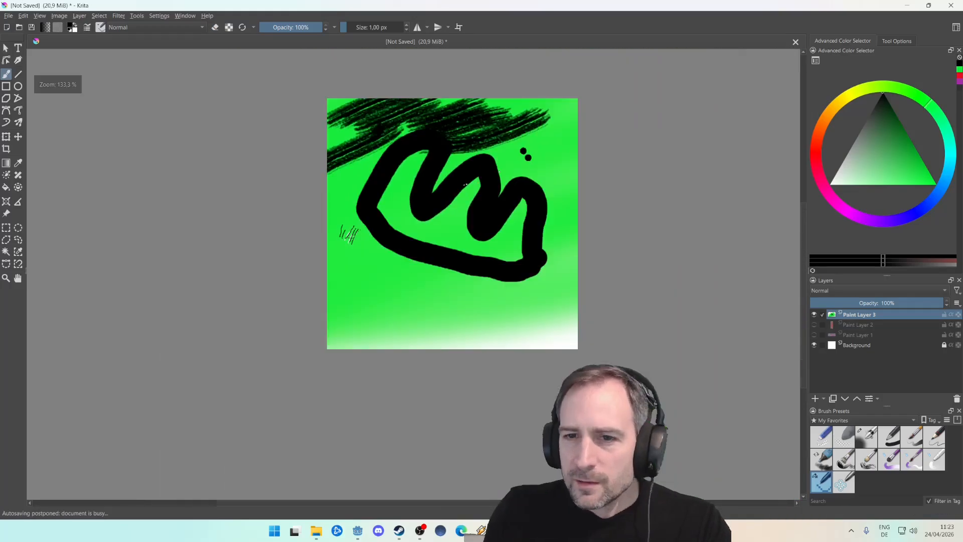
{"action": "scroll", "coordinate": [507, 164], "scroll_direction": "down", "scroll_amount": 1}
{"action": "scroll", "coordinate": [502, 142], "scroll_direction": "up", "scroll_amount": 2}
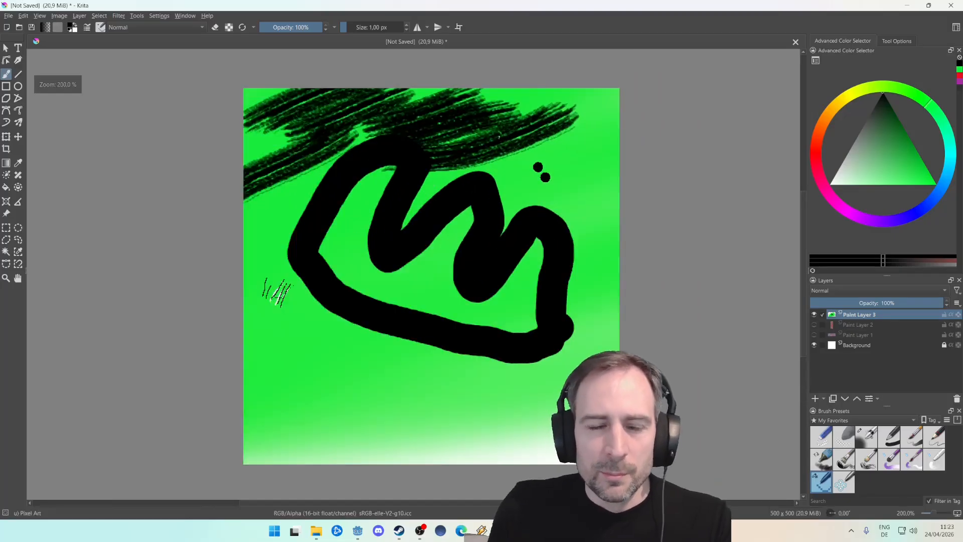
{"action": "left_click", "coordinate": [417, 27]}
{"action": "mouse_move", "coordinate": [351, 366]}
{"action": "left_mouse_down"}
{"action": "mouse_move", "coordinate": [304, 386]}
{"action": "mouse_move", "coordinate": [326, 401]}
{"action": "mouse_move", "coordinate": [301, 352]}
{"action": "mouse_move", "coordinate": [321, 331]}
{"action": "mouse_move", "coordinate": [307, 361]}
{"action": "left_mouse_up"}
- Switch from horizontal to vertical mirroring and scribble black loops along the canvas's upper-right edge
{"action": "left_click", "coordinate": [418, 28]}
{"action": "left_click", "coordinate": [438, 27]}
{"action": "mouse_move", "coordinate": [585, 153]}
{"action": "left_mouse_down"}
{"action": "mouse_move", "coordinate": [577, 198]}
{"action": "mouse_move", "coordinate": [587, 246]}
{"action": "mouse_move", "coordinate": [620, 185]}
{"action": "mouse_move", "coordinate": [587, 166]}
{"action": "mouse_move", "coordinate": [598, 115]}
{"action": "left_mouse_up"}
- Keep the brush blending mode on Normal and paint a thin diagonal black line below the zigzag
{"action": "left_click", "coordinate": [125, 27]}
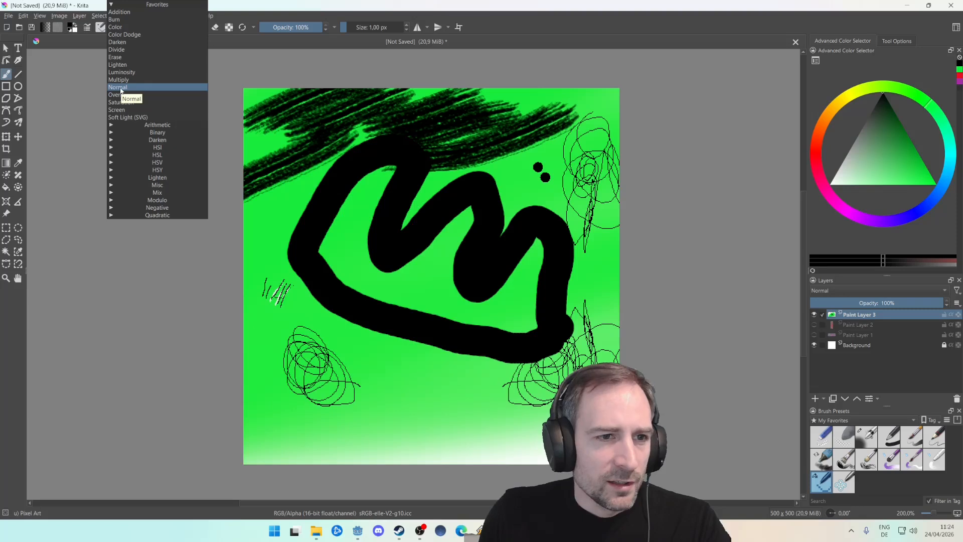
{"action": "left_click", "coordinate": [120, 90]}
{"action": "left_click_drag", "start_coordinate": [372, 361], "coordinate": [430, 427]}
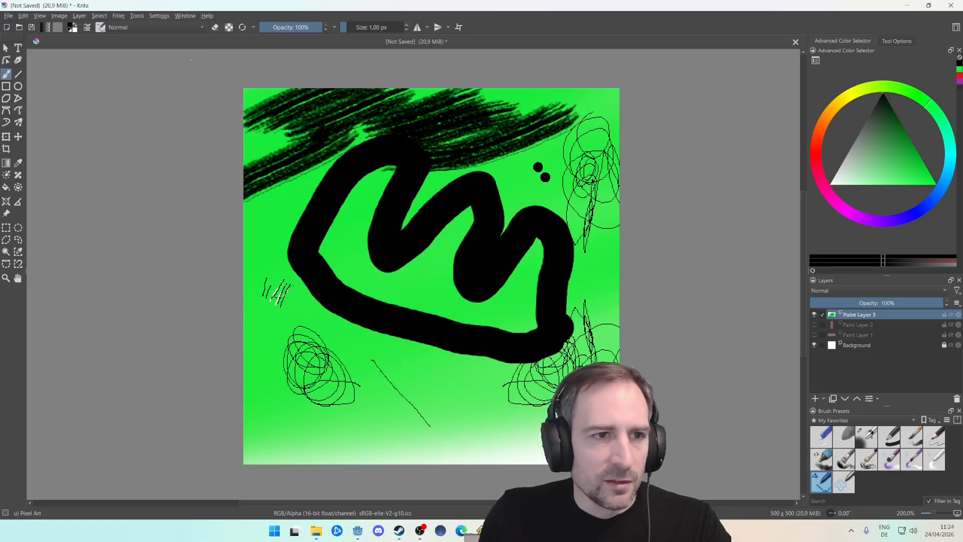
- Try painting in the Lighten blending mode over the zigzag's lower part, and restore Normal
{"action": "left_click", "coordinate": [168, 28]}
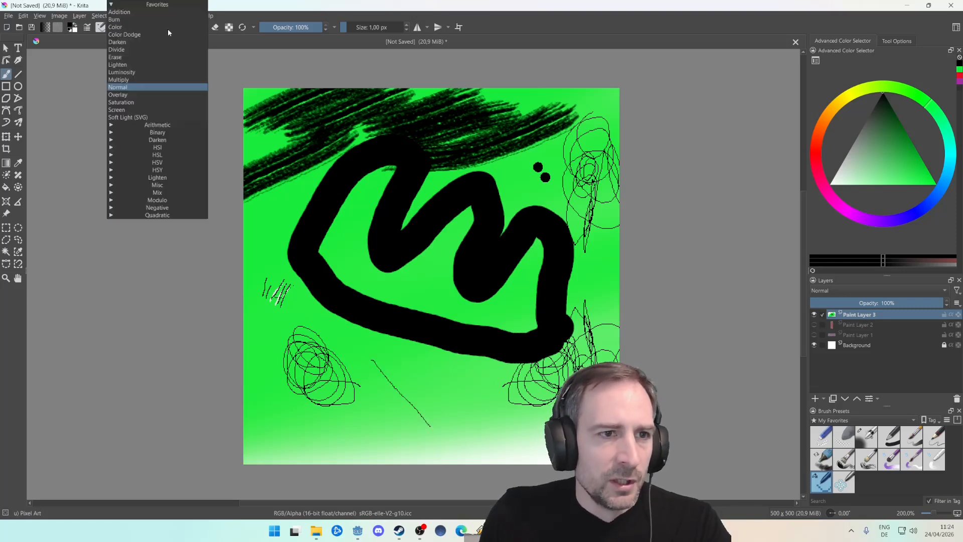
{"action": "left_click", "coordinate": [120, 65]}
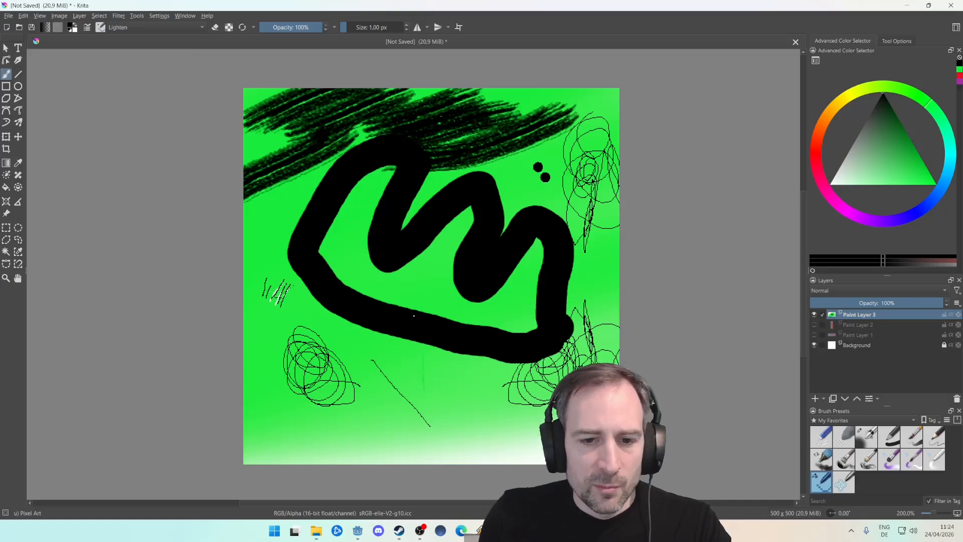
{"action": "left_click", "coordinate": [137, 28]}
{"action": "left_click", "coordinate": [128, 86]}
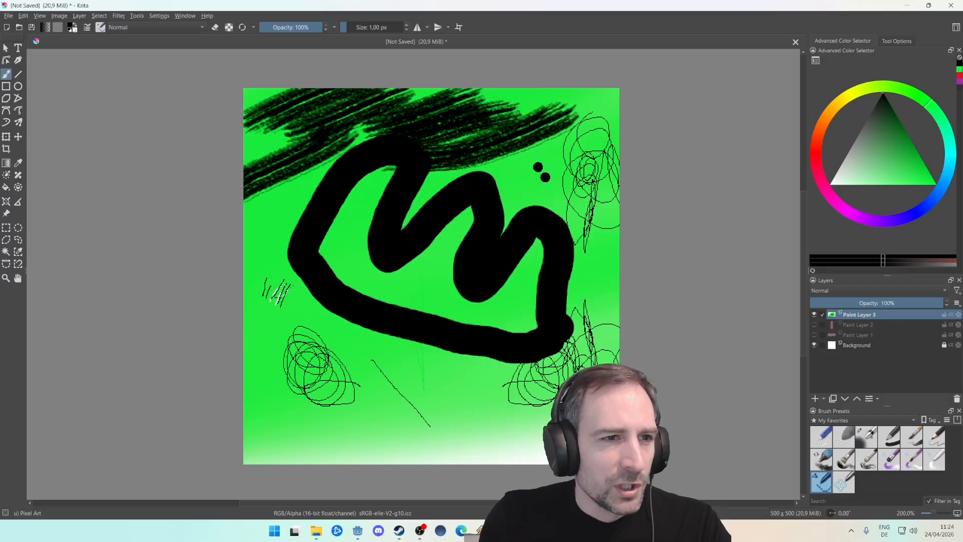
- Choose the Foreground to Background gradient and cover the whole canvas in dark green at about 280.7 px brush size
{"action": "left_click", "coordinate": [46, 28]}
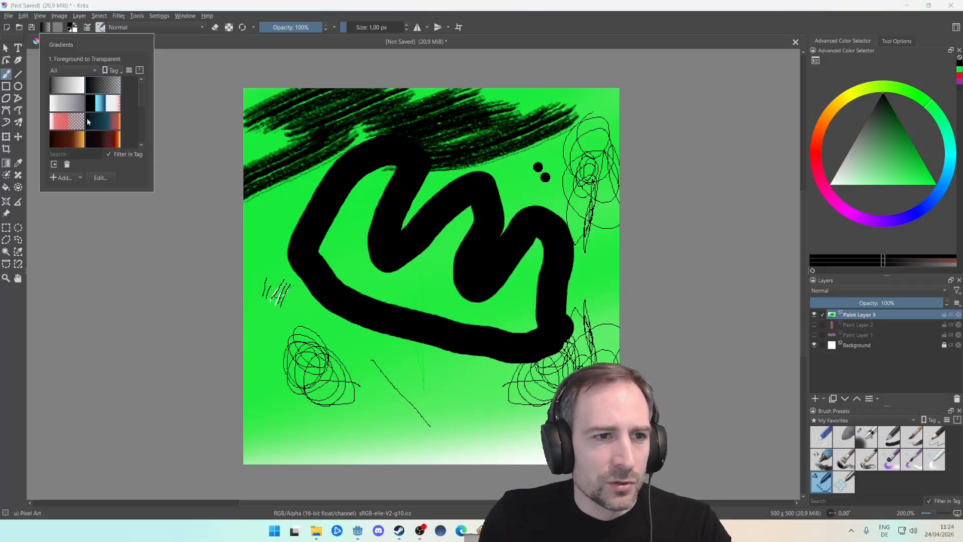
{"action": "left_click", "coordinate": [69, 93]}
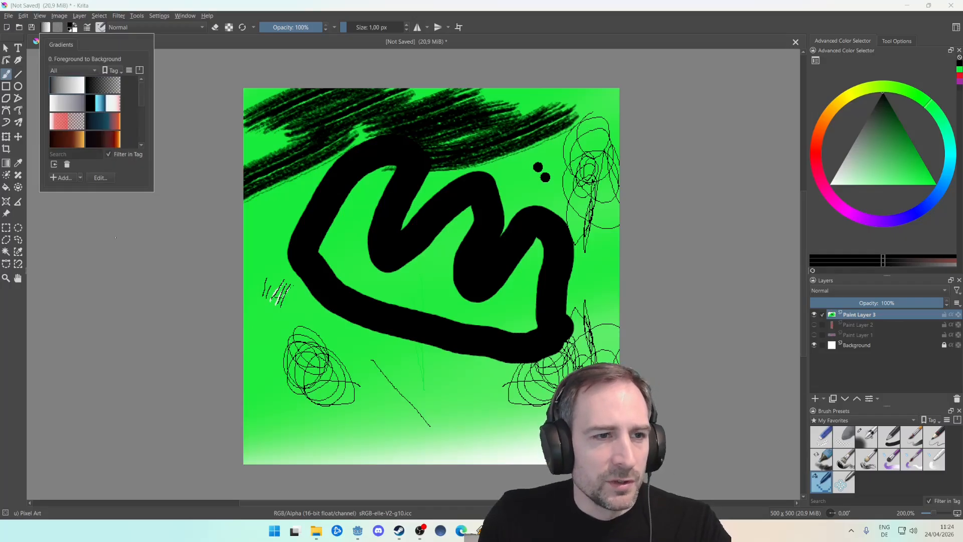
{"action": "left_click", "coordinate": [321, 229]}
{"action": "left_click_drag", "start_coordinate": [327, 232], "coordinate": [502, 311]}
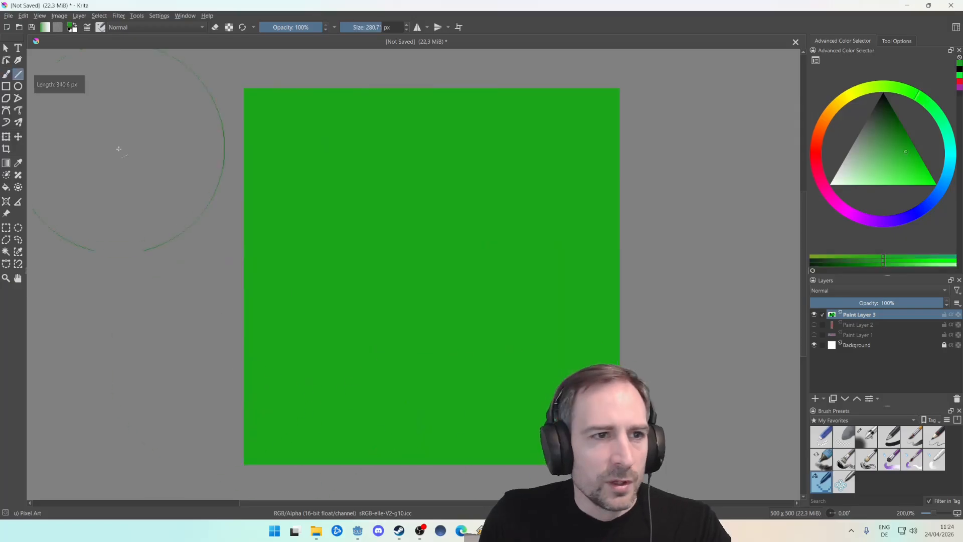
{"action": "left_click", "coordinate": [57, 28]}
{"action": "left_click", "coordinate": [58, 29]}
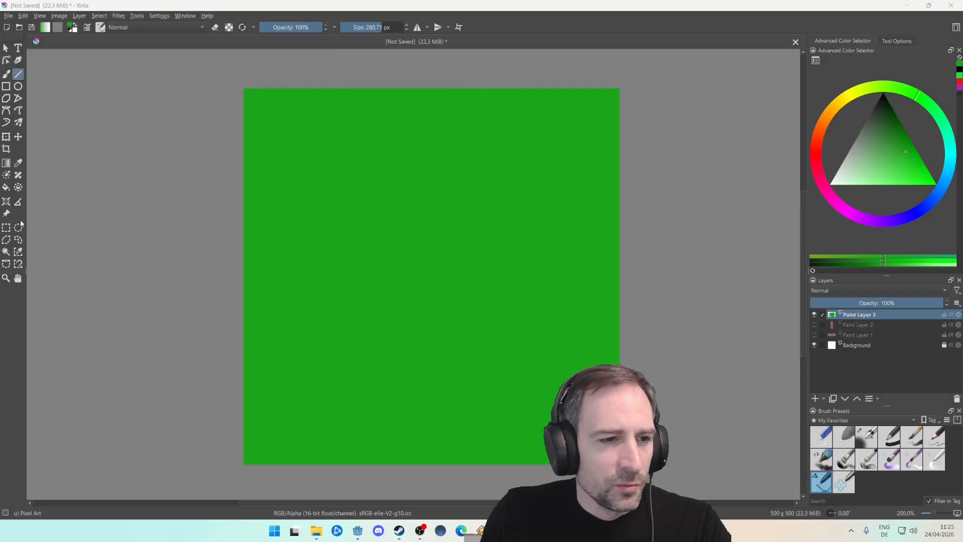
- Add a text object across the canvas's upper part and replace its placeholder with "HELLO WORLD"
{"action": "left_click", "coordinate": [20, 50]}
{"action": "left_click_drag", "start_coordinate": [300, 162], "coordinate": [557, 252]}
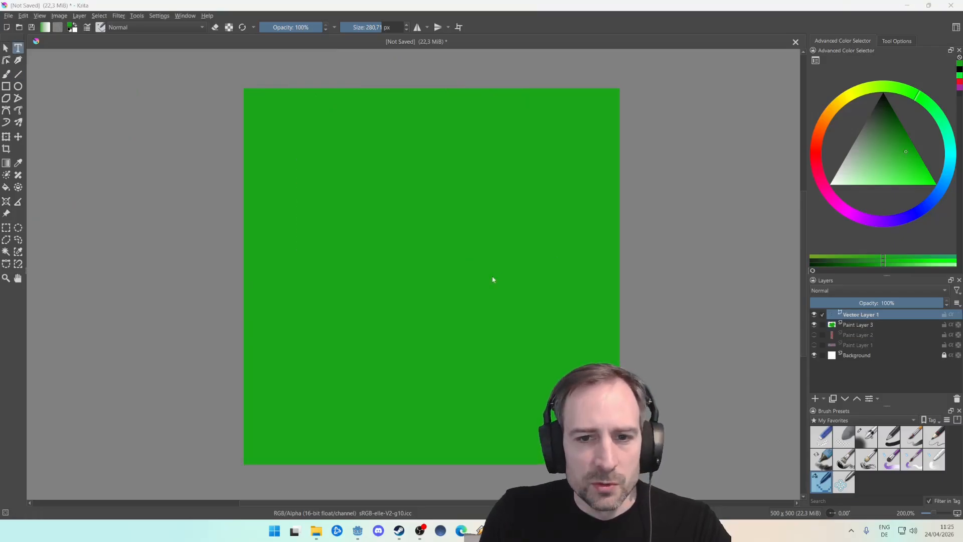
{"action": "left_click_drag", "start_coordinate": [436, 106], "coordinate": [320, 142]}
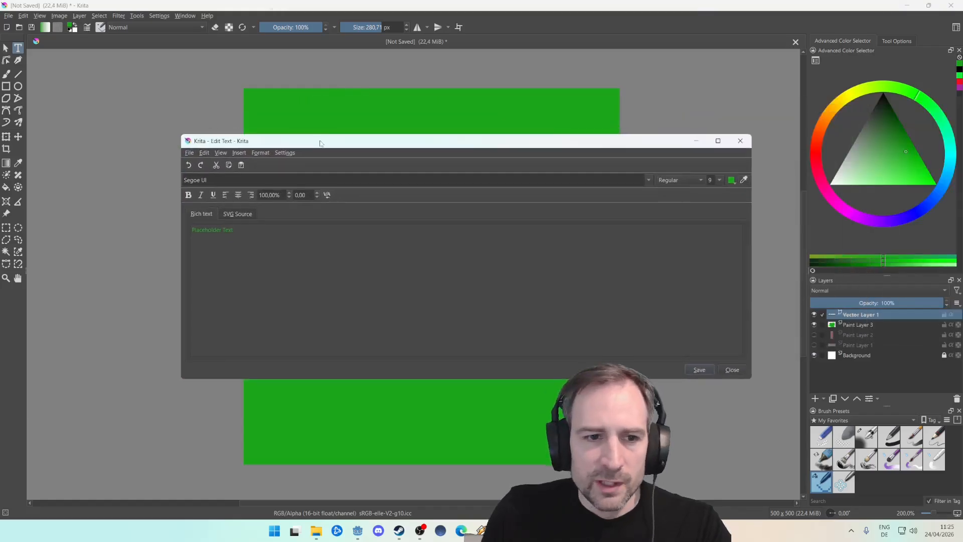
{"action": "key", "text": "ctrl+a"}
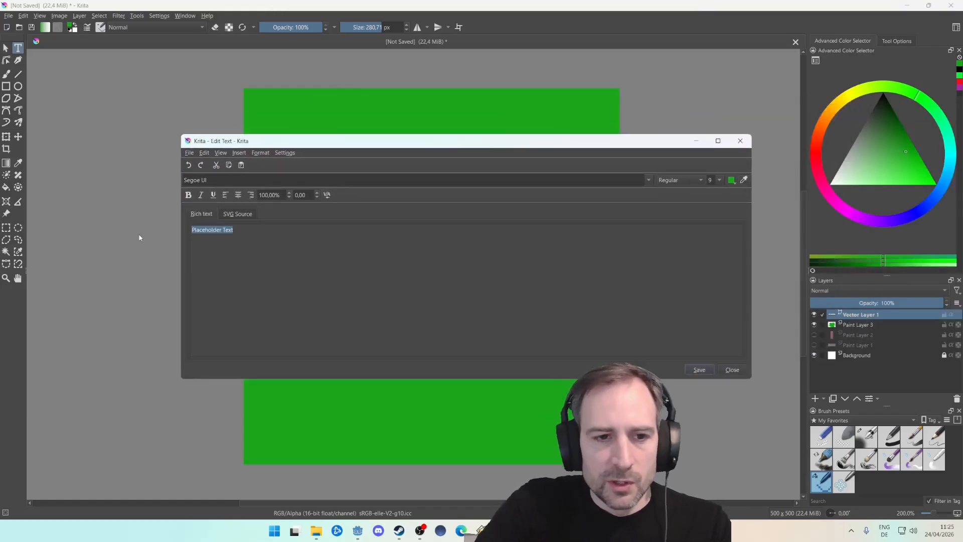
{"action": "type", "text": "S"}
{"action": "type", "text": "HELLO WORL"}
- Format the whole HELLO WORLD text as bold at size 72 and save it
{"action": "key", "text": "ctrl+a"}
{"action": "left_click", "coordinate": [719, 180]}
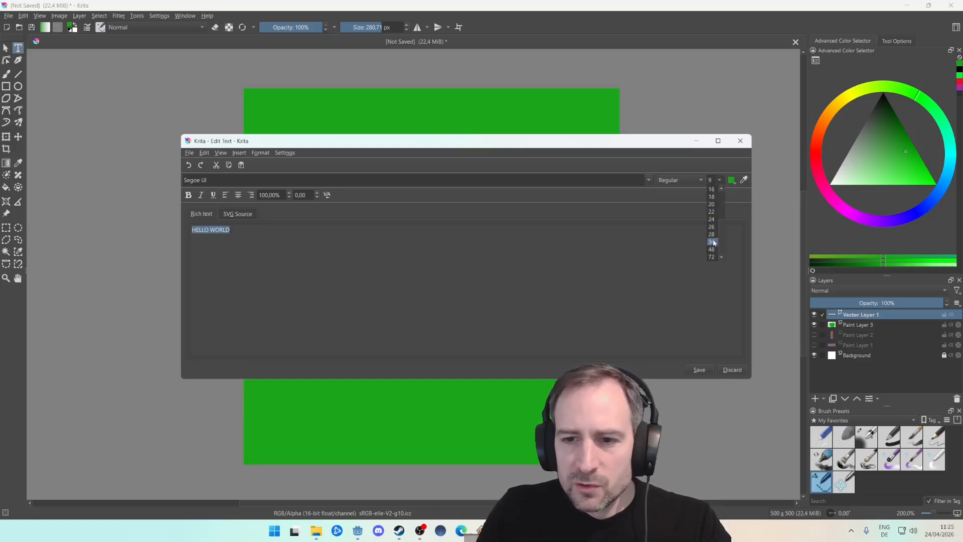
{"action": "left_click", "coordinate": [712, 256]}
{"action": "left_click", "coordinate": [188, 195]}
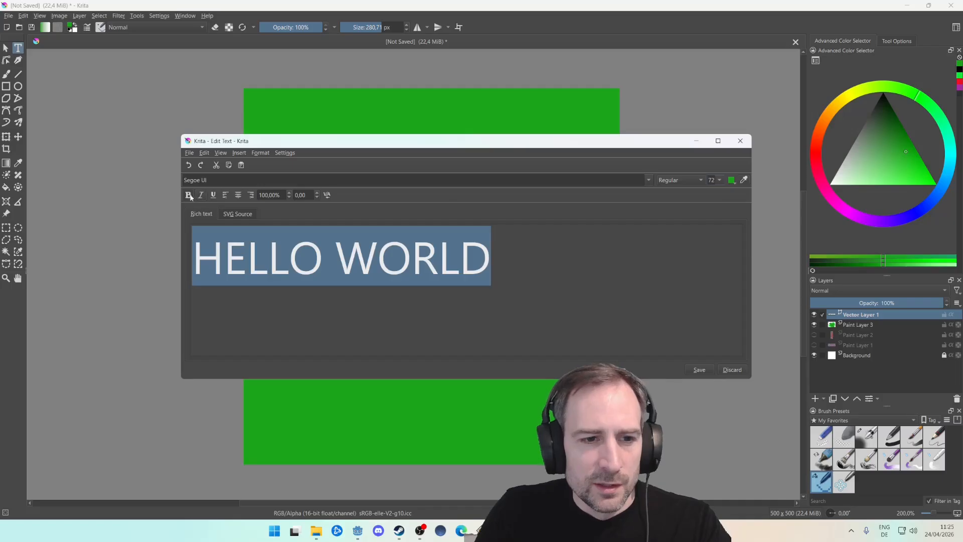
{"action": "left_click", "coordinate": [712, 372]}
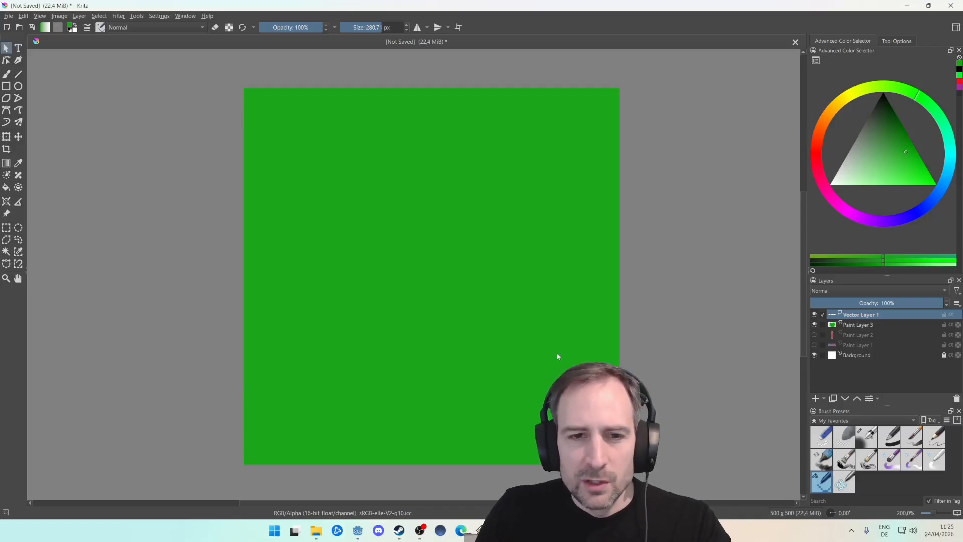
- Move Paint Layer 3 beneath the Background layer in the layer stack
{"action": "left_click_drag", "start_coordinate": [857, 328], "coordinate": [862, 359]}
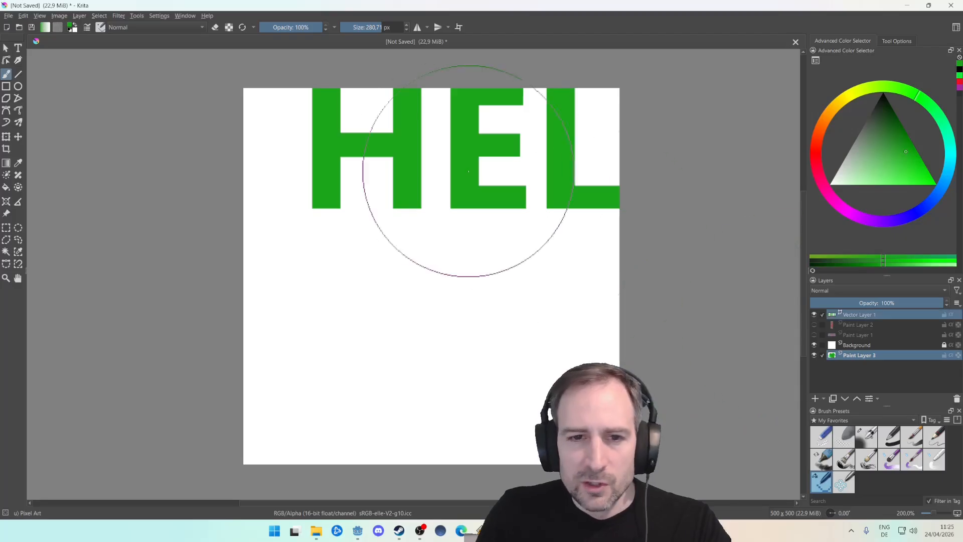
- Reduce the HELLO WORLD text's font size and position it along the canvas's upper edge across the full width
{"action": "left_click", "coordinate": [5, 48]}
{"action": "double_click", "coordinate": [389, 161]}
{"action": "left_click", "coordinate": [719, 181]}
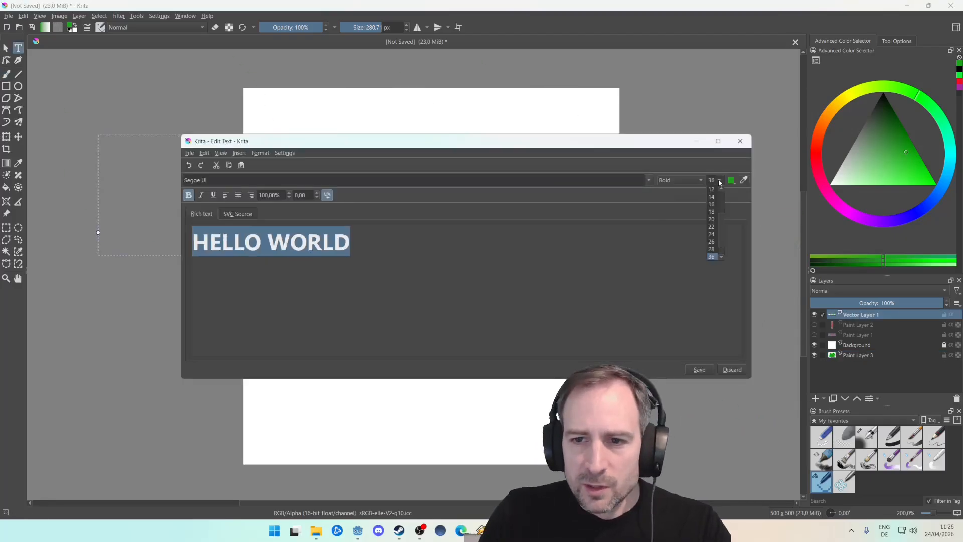
{"action": "left_click", "coordinate": [714, 213]}
{"action": "left_click", "coordinate": [701, 370]}
{"action": "left_click_drag", "start_coordinate": [363, 211], "coordinate": [505, 111]}
{"action": "left_click", "coordinate": [527, 221]}
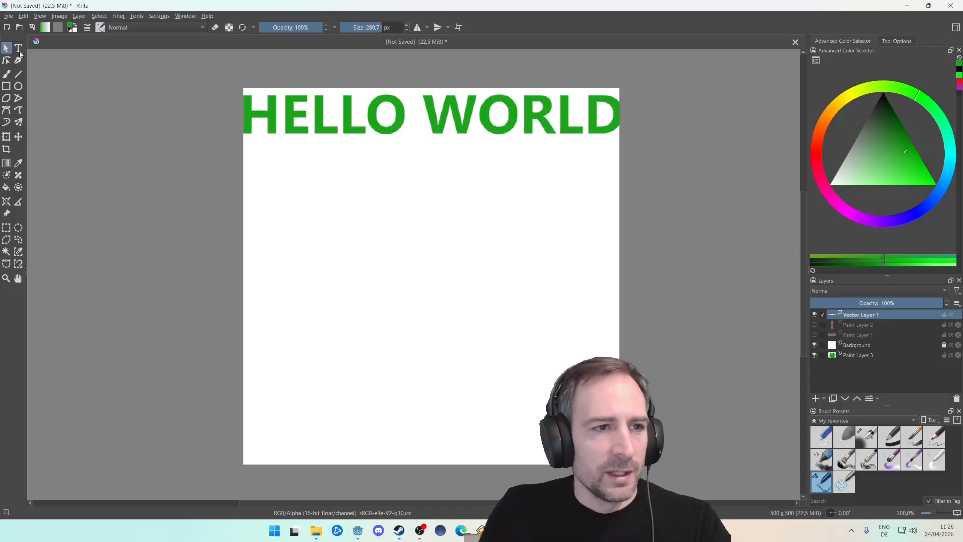
- Set the freehand brush size to 5 px and try to paint on the vector layer
{"action": "left_click", "coordinate": [7, 75]}
{"action": "right_click", "coordinate": [395, 28]}
{"action": "type", "text": "5"}
{"action": "key", "text": "Return"}
{"action": "left_click", "coordinate": [300, 178]}
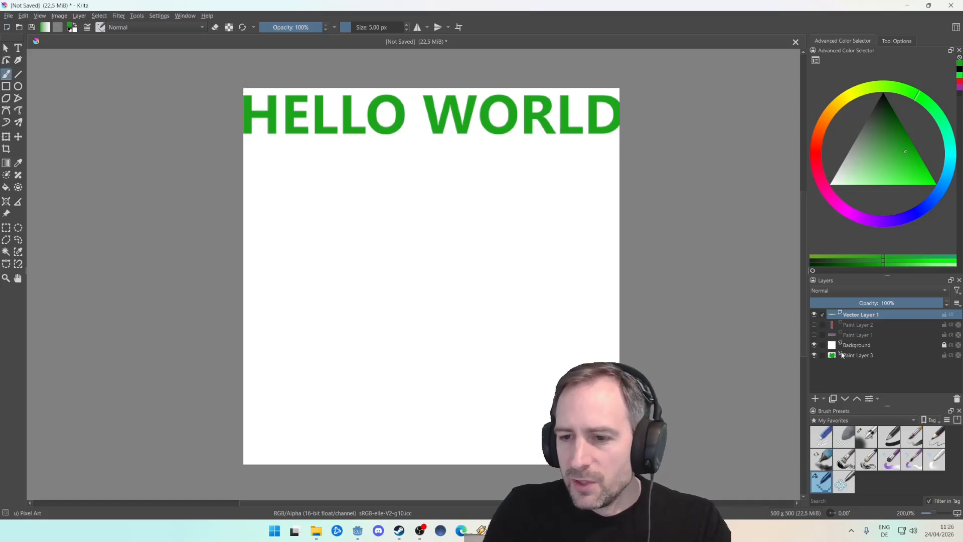
- Add a paint layer directly beneath Vector Layer 1 and paint a green zigzag stroke below the HELLO WORLD text
{"action": "left_click", "coordinate": [815, 398]}
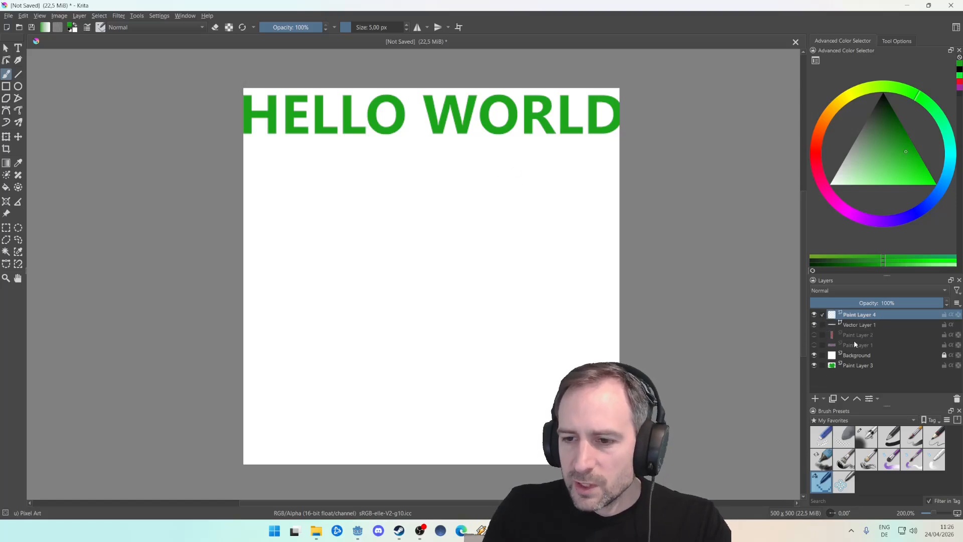
{"action": "left_click_drag", "start_coordinate": [857, 316], "coordinate": [856, 332]}
{"action": "mouse_move", "coordinate": [295, 175]}
{"action": "left_mouse_down"}
{"action": "mouse_move", "coordinate": [276, 232]}
{"action": "mouse_move", "coordinate": [389, 182]}
{"action": "mouse_move", "coordinate": [439, 200]}
{"action": "left_mouse_up"}
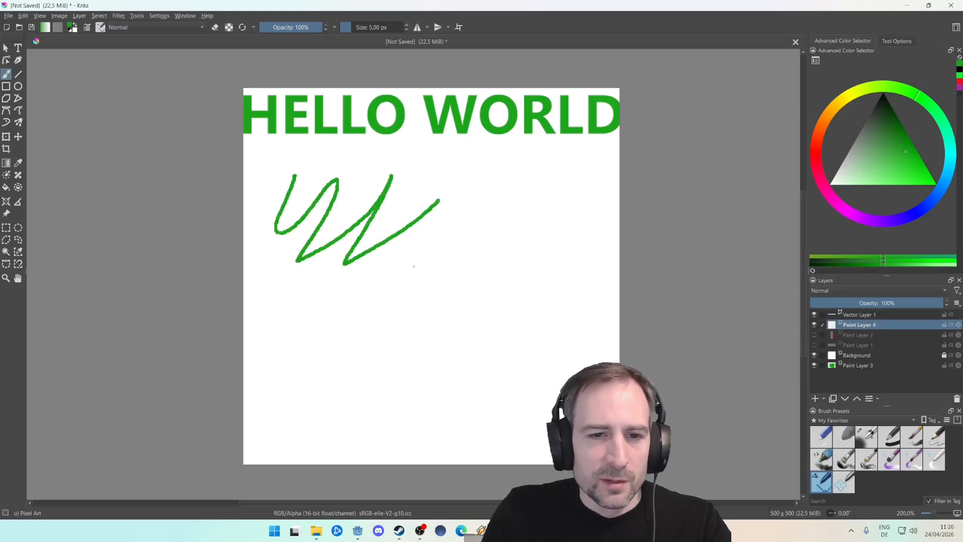
- Draw three crossing straight green lines over the middle of the canvas, the first rising diagonally and about 444 px long
{"action": "left_click", "coordinate": [19, 74]}
{"action": "left_click_drag", "start_coordinate": [276, 326], "coordinate": [575, 176]}
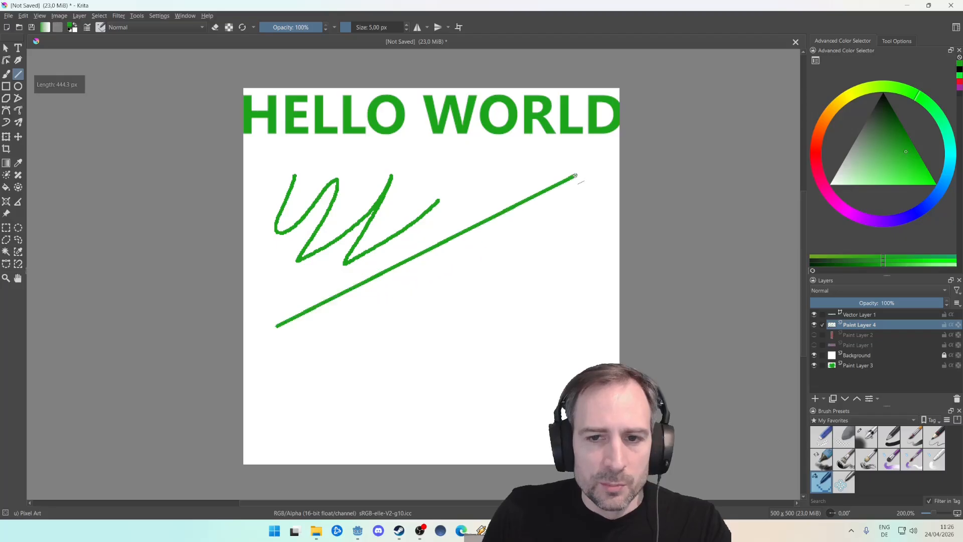
{"action": "left_click_drag", "start_coordinate": [287, 257], "coordinate": [597, 216]}
{"action": "left_click_drag", "start_coordinate": [569, 250], "coordinate": [297, 207]}
- Draw a green rectangle outline about 117 by 97 px below the crossing lines and show the Rectangle tool's options
{"action": "left_click", "coordinate": [6, 87]}
{"action": "left_click_drag", "start_coordinate": [466, 250], "coordinate": [555, 326]}
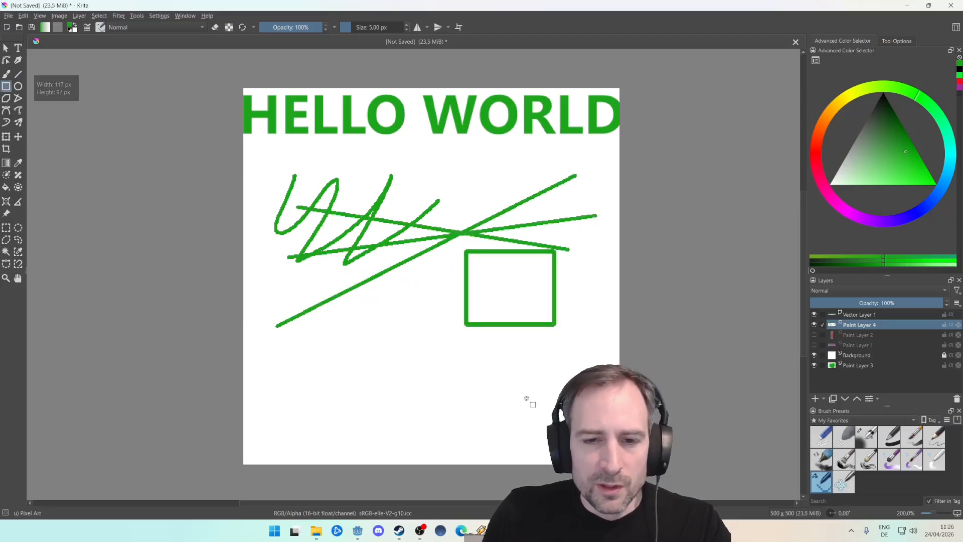
{"action": "left_click", "coordinate": [897, 41]}
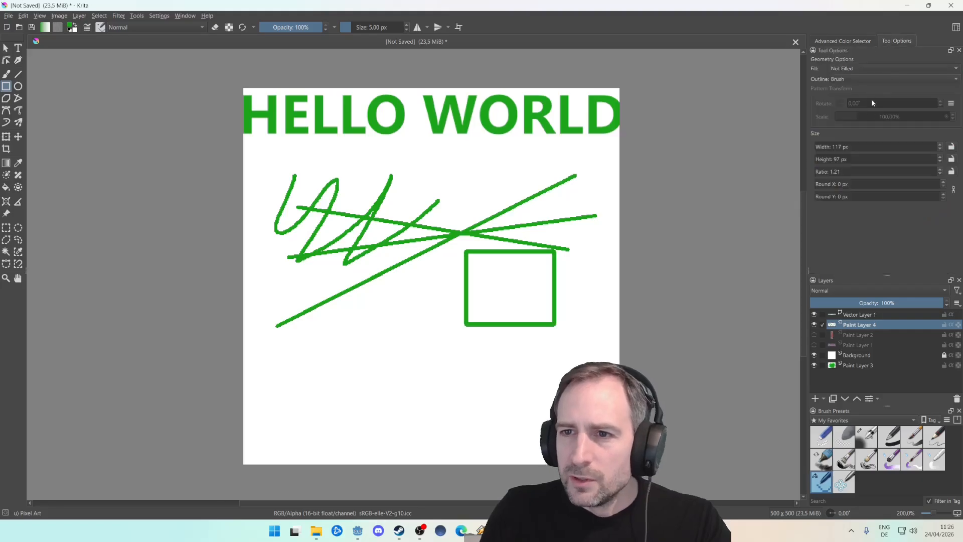
- Set the rectangle fill to Foreground Color and draw a filled green square about 65 by 64 px below the crossing lines
{"action": "left_click", "coordinate": [854, 68]}
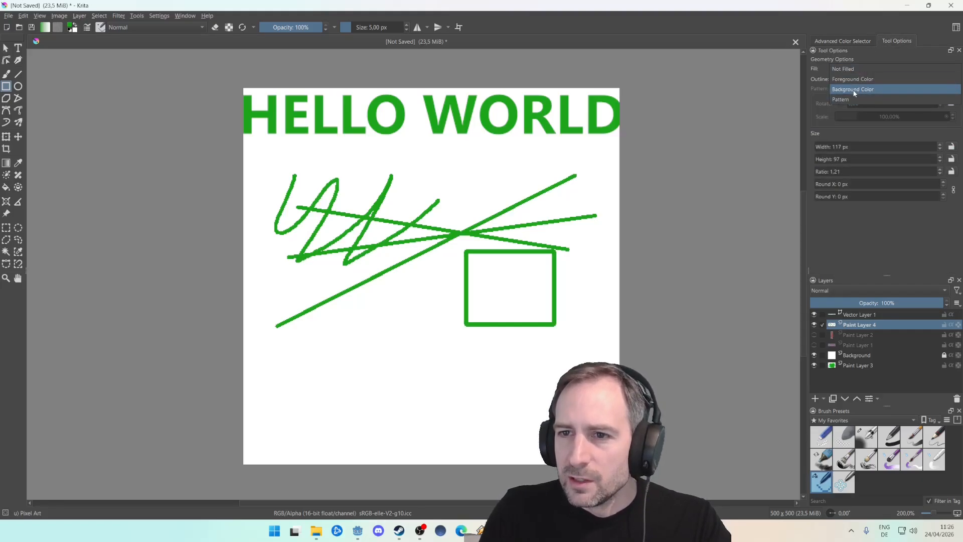
{"action": "left_click", "coordinate": [856, 79]}
{"action": "left_click_drag", "start_coordinate": [370, 314], "coordinate": [423, 367]}
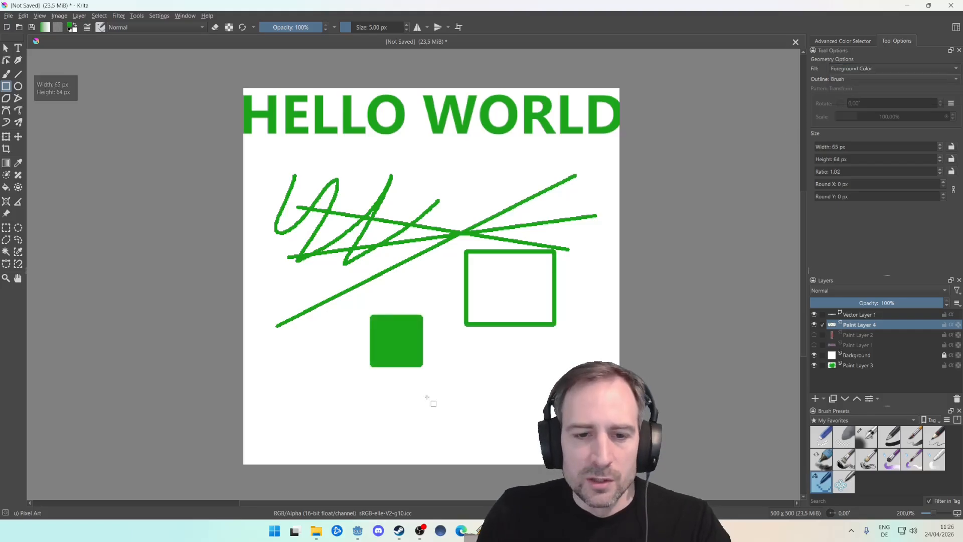
- Draw an unfilled green ellipse around the rectangle outline and set the Rectangle tool's fill to Not Filled
{"action": "key", "text": "F7"}
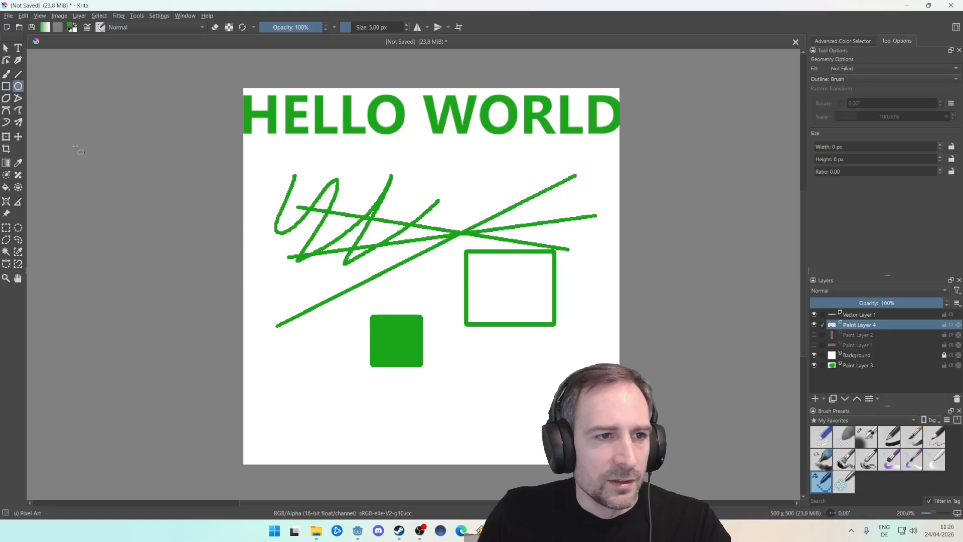
{"action": "left_click_drag", "start_coordinate": [435, 242], "coordinate": [556, 377]}
{"action": "key", "text": "F6"}
{"action": "left_click", "coordinate": [869, 73]}
{"action": "left_click", "coordinate": [853, 60]}
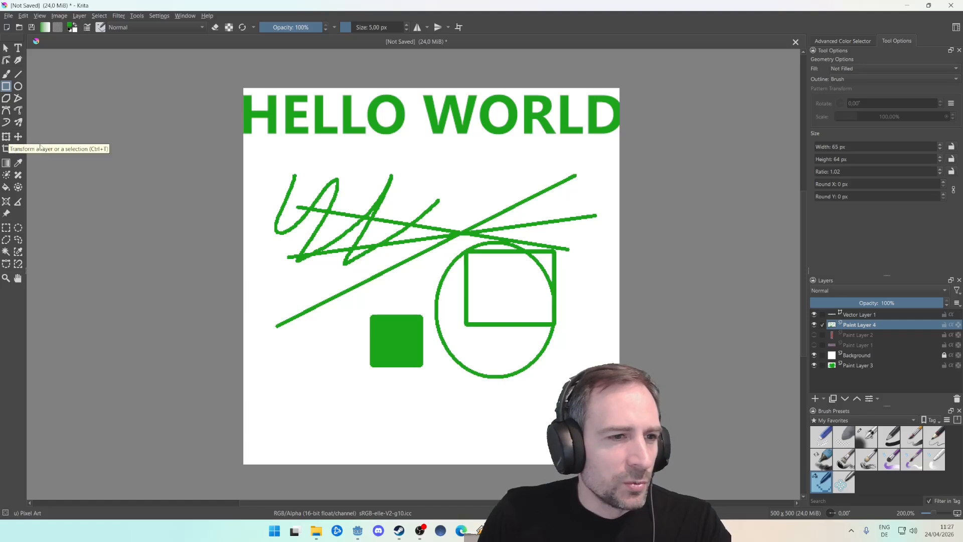
- Shift the whole drawing on Paint Layer 4 slightly with the Transform tool
{"action": "left_click", "coordinate": [6, 137]}
{"action": "mouse_move", "coordinate": [473, 212]}
{"action": "left_mouse_down"}
{"action": "mouse_move", "coordinate": [449, 171]}
{"action": "mouse_move", "coordinate": [467, 228]}
{"action": "mouse_move", "coordinate": [475, 217]}
{"action": "left_mouse_up"}
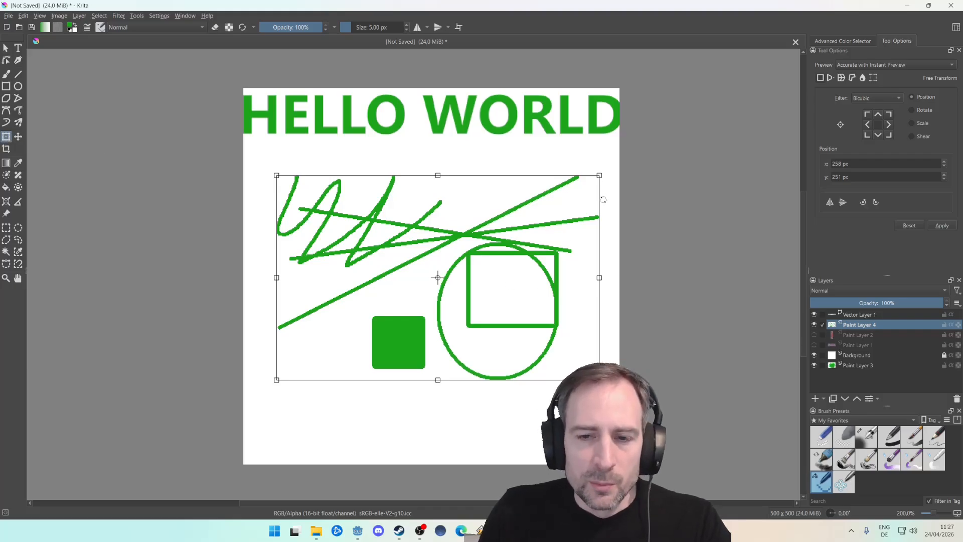
- Try rotating the drawing on Paint Layer 4 counterclockwise about its centre and undo the rotation
{"action": "left_click_drag", "start_coordinate": [598, 202], "coordinate": [598, 246]}
{"action": "key", "text": "ctrl+z"}
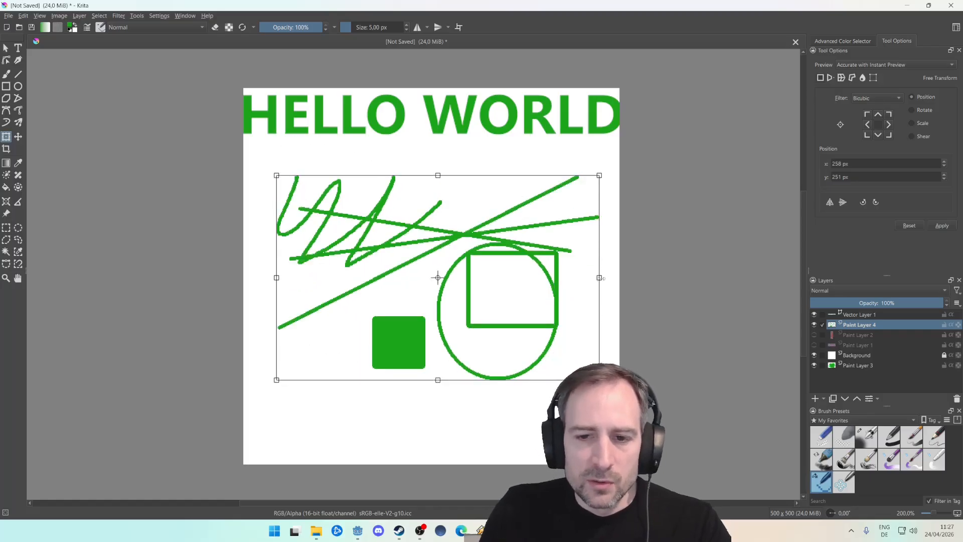
{"action": "left_click_drag", "start_coordinate": [604, 271], "coordinate": [451, 129]}
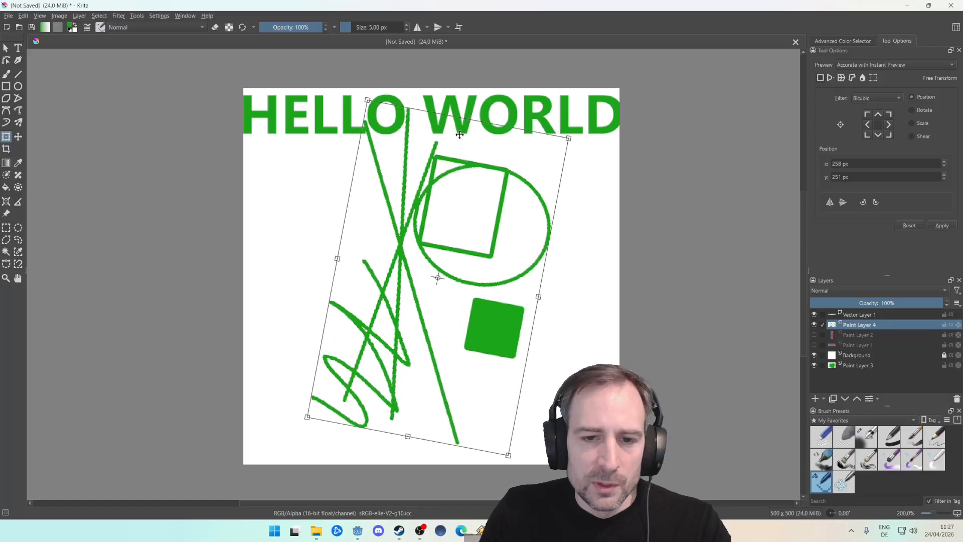
{"action": "key", "text": "ctrl+z"}
- Scale the drawing on Paint Layer 4 down slightly from its upper-right corner and apply the transform
{"action": "mouse_move", "coordinate": [600, 175]}
{"action": "left_mouse_down"}
{"action": "mouse_move", "coordinate": [712, 96]}
{"action": "mouse_move", "coordinate": [561, 190]}
{"action": "mouse_move", "coordinate": [572, 189]}
{"action": "left_mouse_up"}
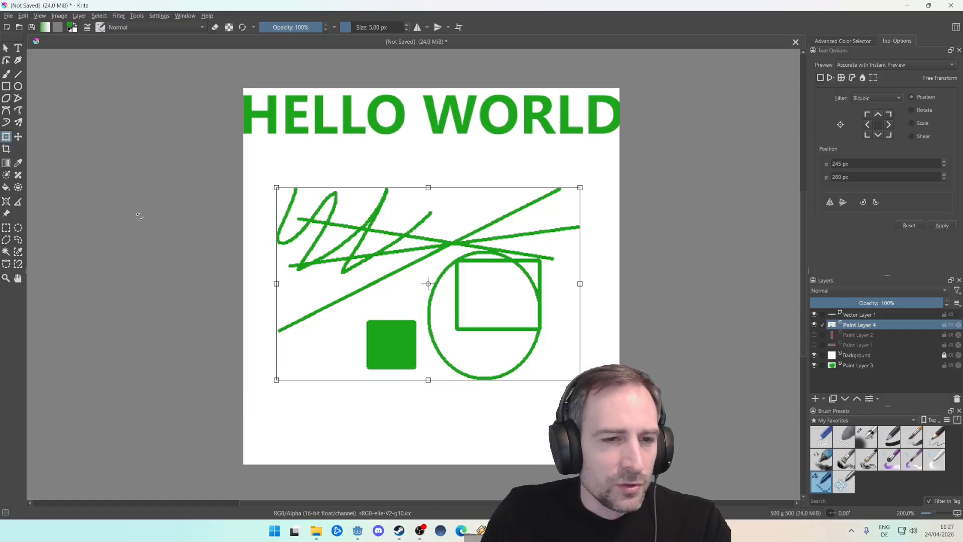
{"action": "left_click", "coordinate": [6, 48]}
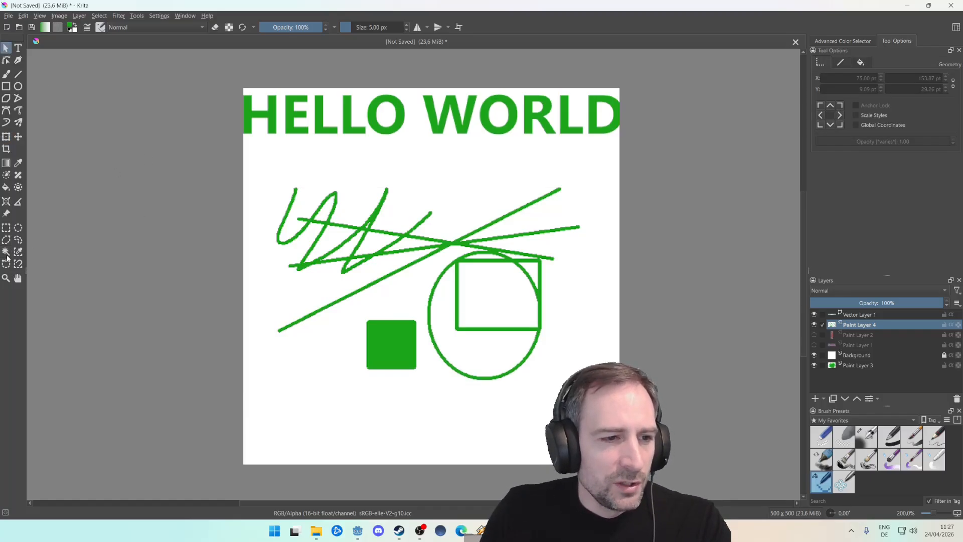
- Select an elliptical area about 253 by 313 px around the circle and rectangle, try transforming its content downward, and undo that move
{"action": "left_click", "coordinate": [18, 229]}
{"action": "left_click_drag", "start_coordinate": [411, 179], "coordinate": [600, 413]}
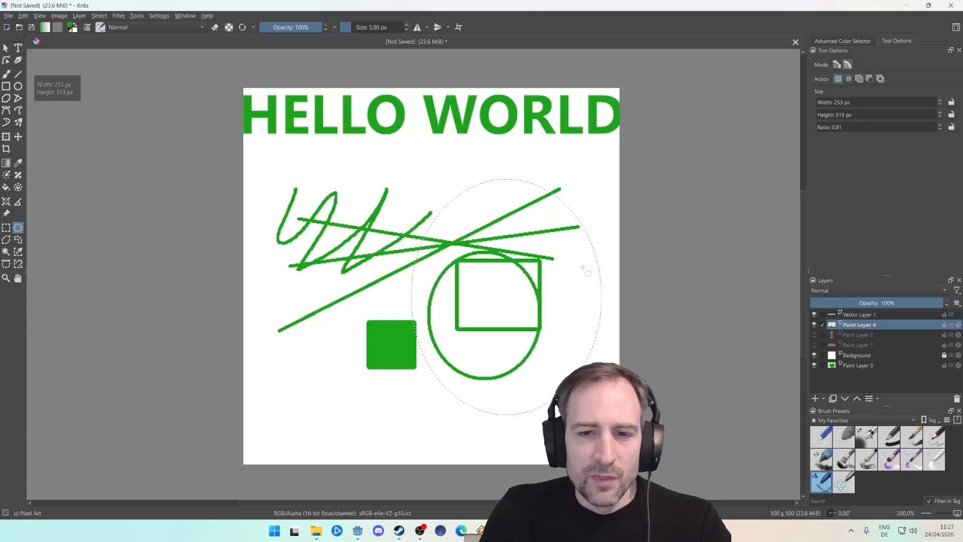
{"action": "left_click", "coordinate": [6, 137]}
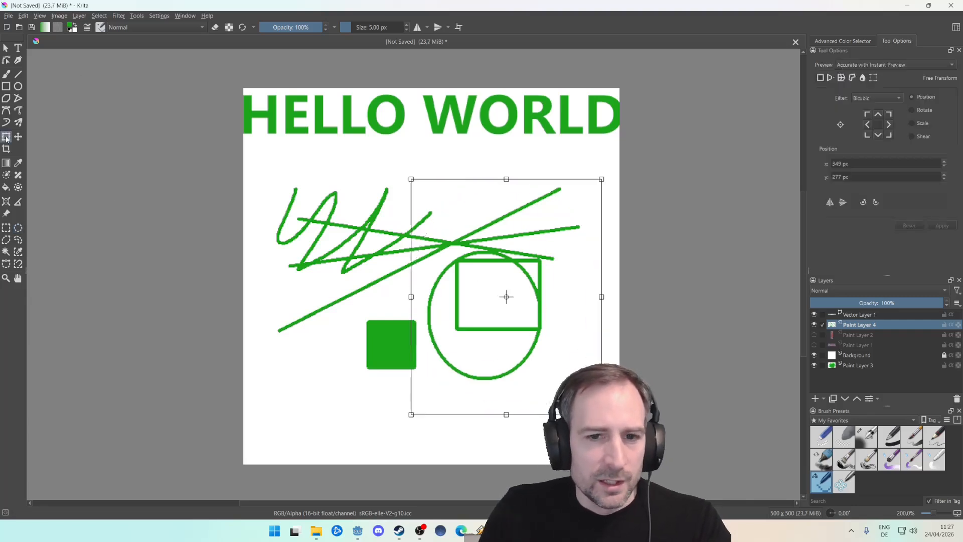
{"action": "left_click_drag", "start_coordinate": [526, 211], "coordinate": [576, 231]}
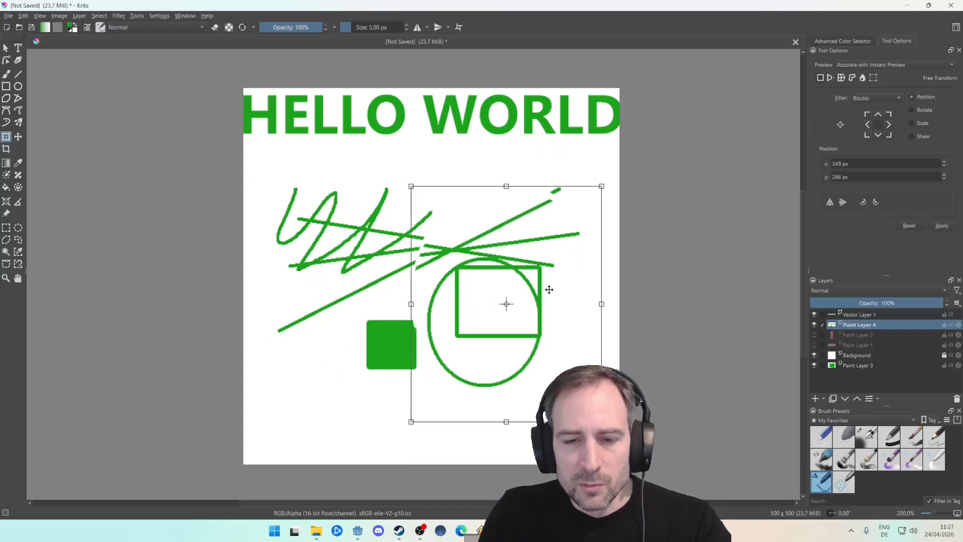
{"action": "key", "text": "ctrl+z"}
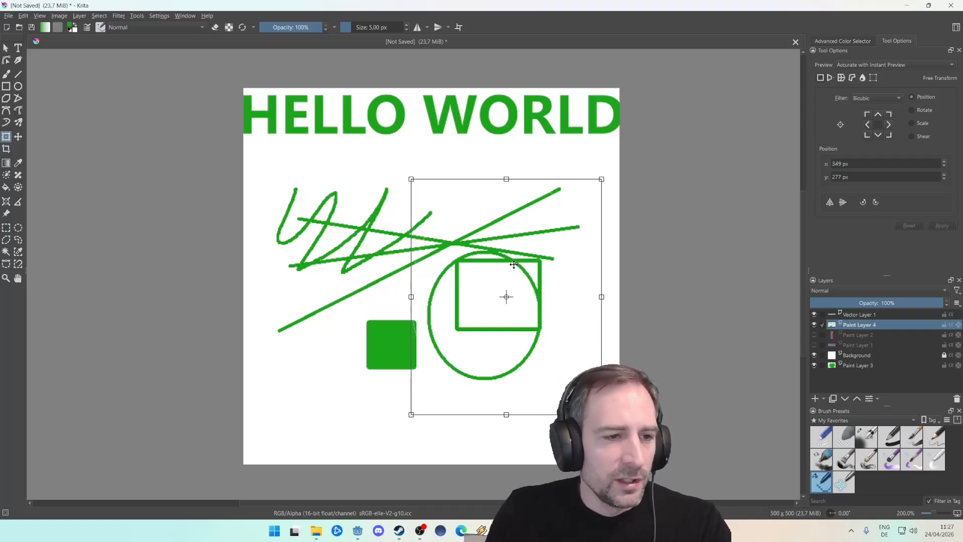
- Try shifting the elliptically selected content onto the zigzag with the Move tool and undo the move
{"action": "left_click", "coordinate": [18, 136]}
{"action": "left_click_drag", "start_coordinate": [567, 346], "coordinate": [435, 335]}
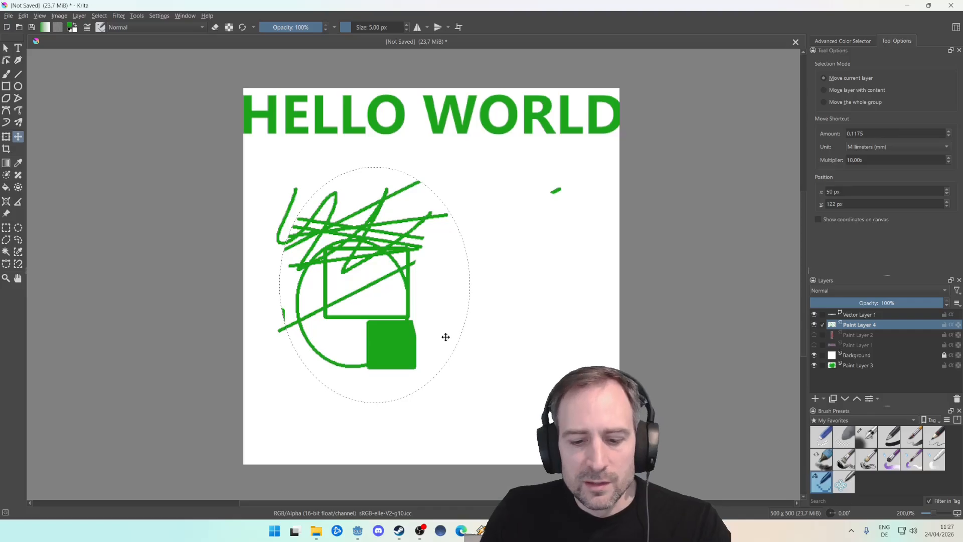
{"action": "key", "text": "ctrl+z"}
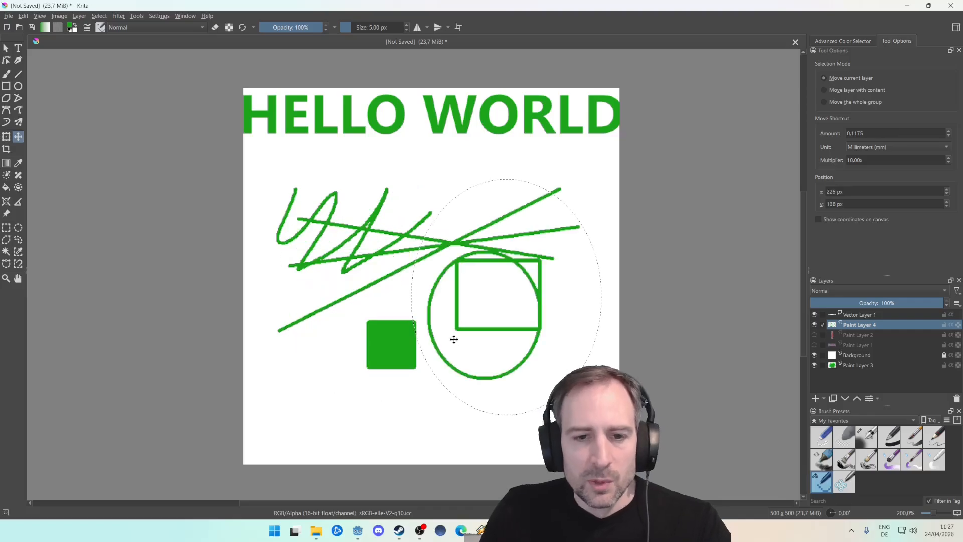
- Try cropping the image to a 253 by 313 px area at X 101 px, Y 74 px, and undo the crop
{"action": "left_click", "coordinate": [6, 150]}
{"action": "left_click_drag", "start_coordinate": [499, 300], "coordinate": [407, 265]}
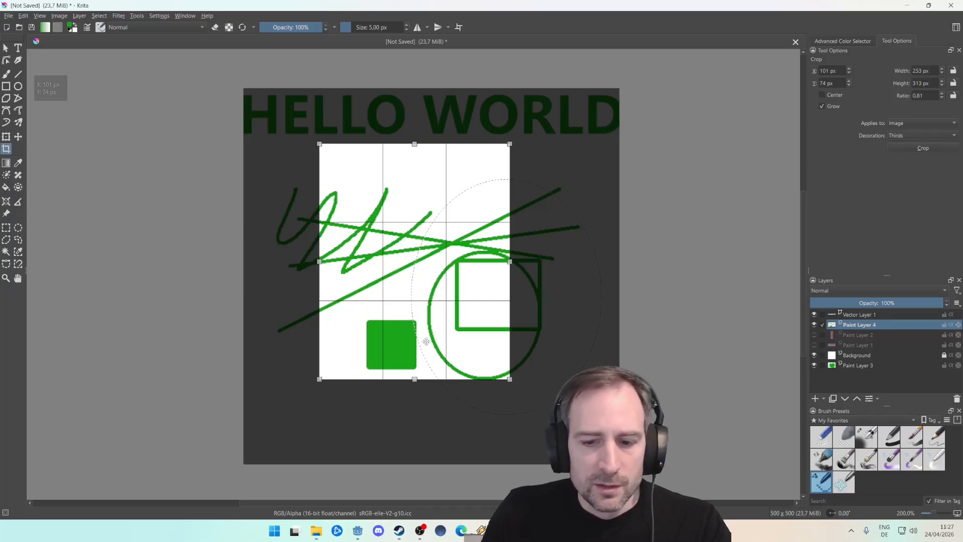
{"action": "key", "text": "Return"}
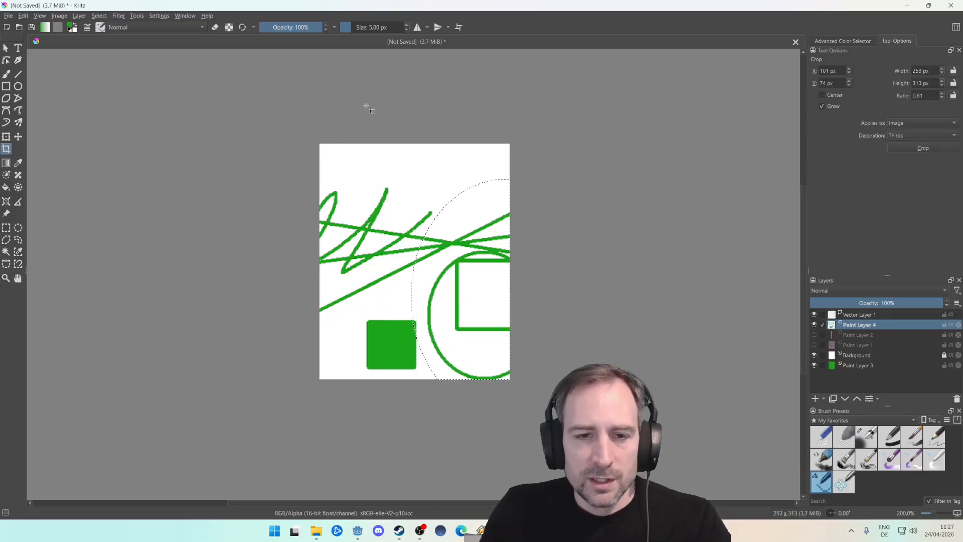
{"action": "key", "text": "ctrl+z"}
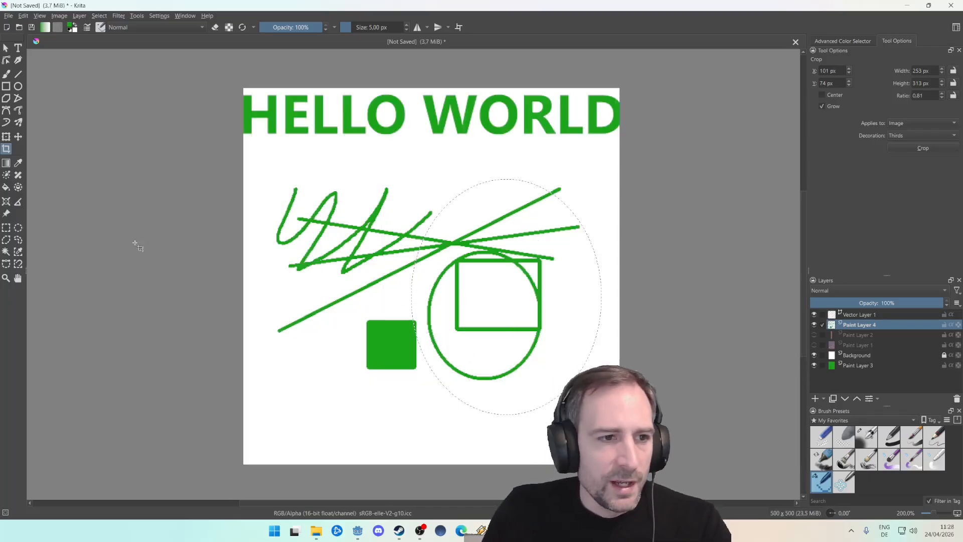
- Sample the green of the HELLO WORLD text with the Color Sampler
{"action": "left_click", "coordinate": [18, 164]}
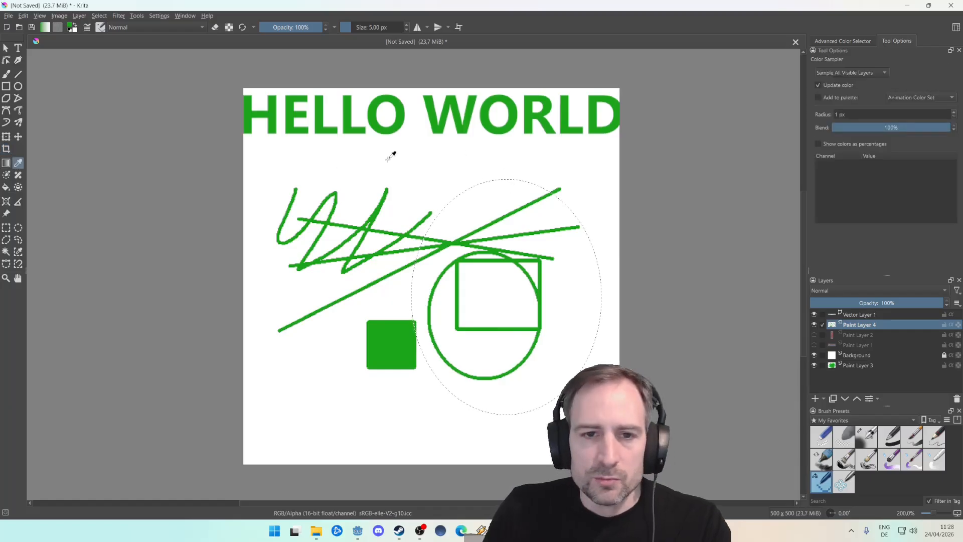
{"action": "left_click", "coordinate": [398, 108]}
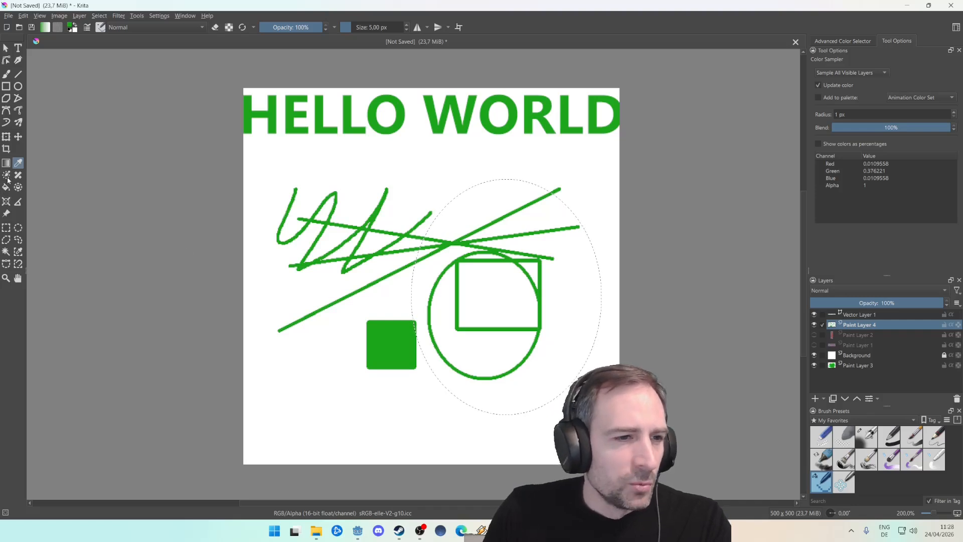
- Select four separate rectangular areas: about 208 by 124 px over the circle, 118 by 96 px over the zigzag, one above the lines, and 149 by 40 px under WORLD
{"action": "left_click", "coordinate": [6, 228]}
{"action": "left_click_drag", "start_coordinate": [315, 153], "coordinate": [579, 271]}
{"action": "left_click_drag", "start_coordinate": [383, 302], "coordinate": [540, 396]}
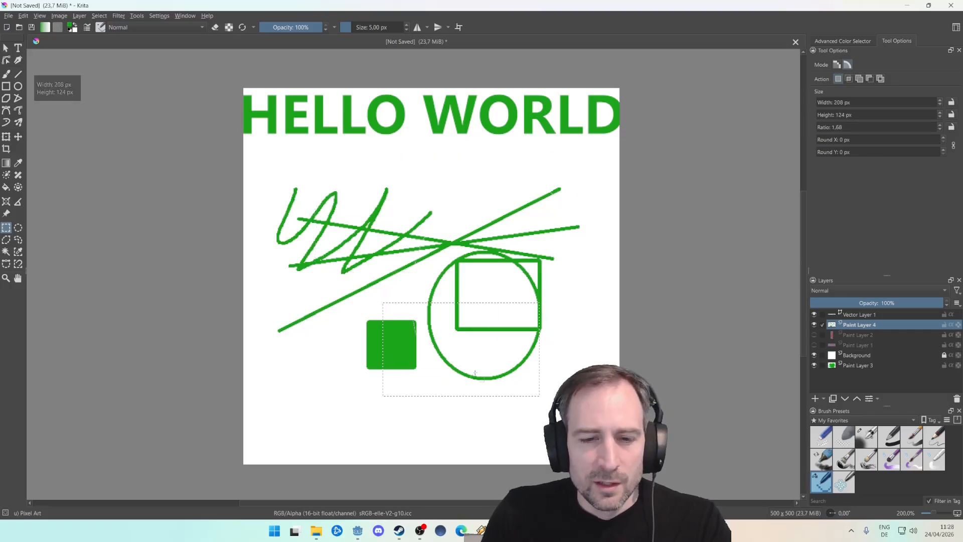
{"action": "left_click_drag", "start_coordinate": [299, 170], "coordinate": [387, 243]}
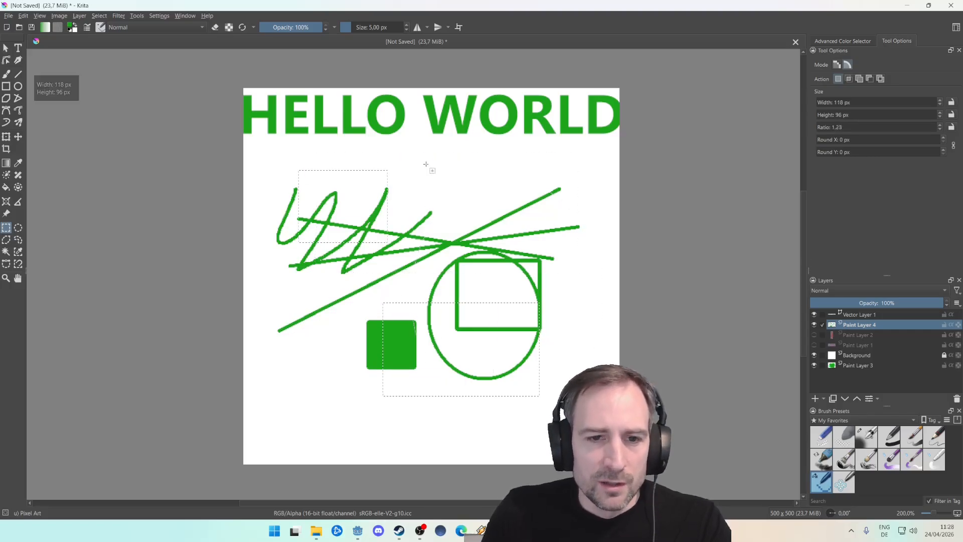
{"action": "left_click_drag", "start_coordinate": [425, 160], "coordinate": [534, 242]}
{"action": "left_click_drag", "start_coordinate": [471, 120], "coordinate": [583, 151]}
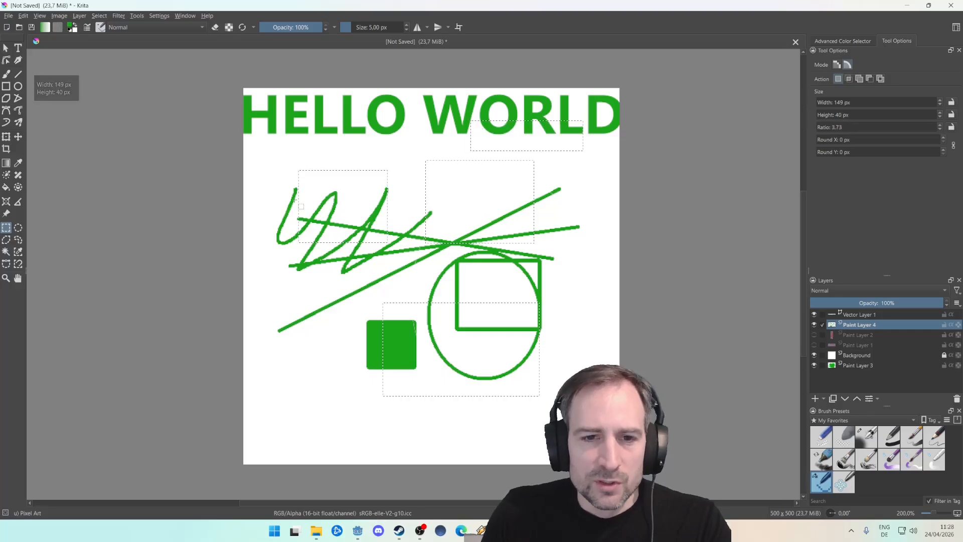
- Set the freehand brush size to about 273 px, choose a dark red, and paint over the four selected rectangles
{"action": "left_click", "coordinate": [7, 75]}
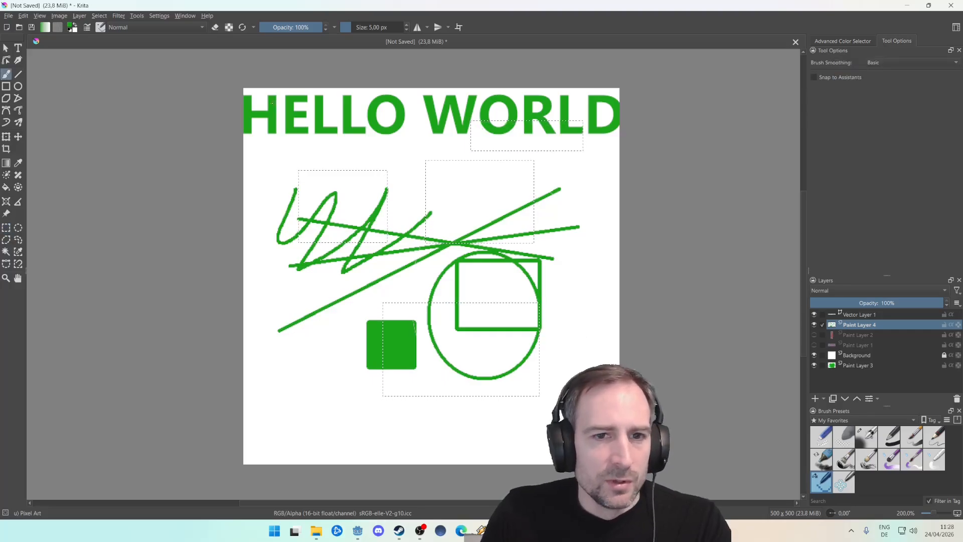
{"action": "left_click_drag", "start_coordinate": [364, 24], "coordinate": [381, 27]}
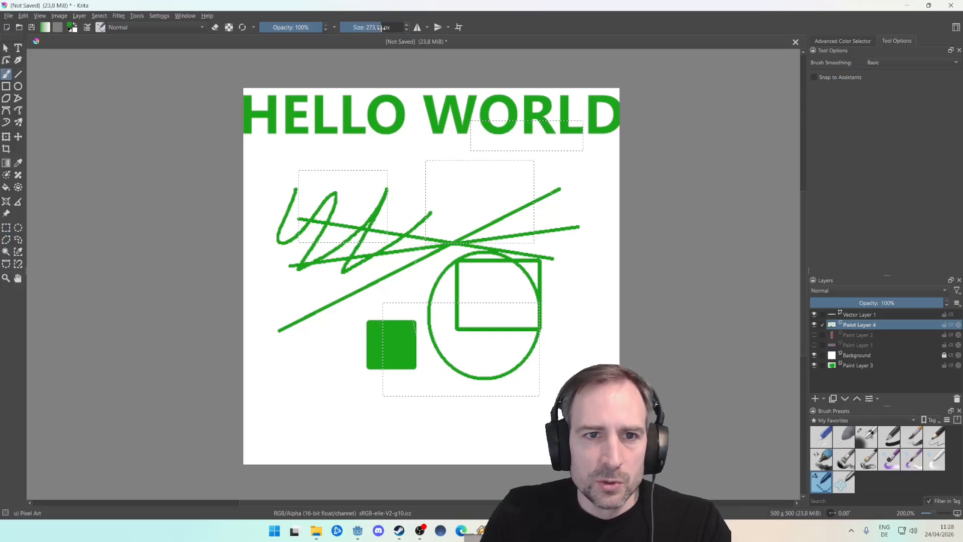
{"action": "left_click", "coordinate": [843, 41]}
{"action": "left_click", "coordinate": [817, 154]}
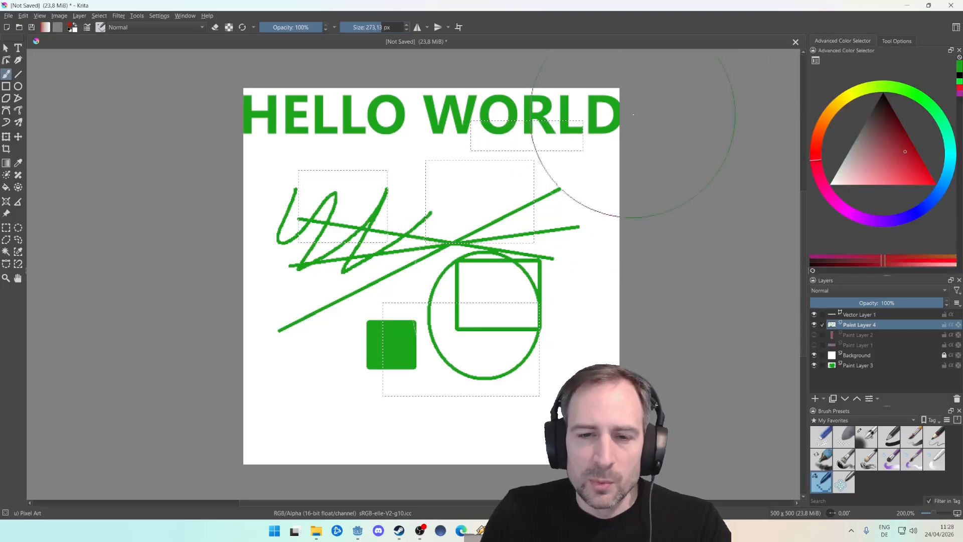
{"action": "left_click", "coordinate": [564, 108]}
{"action": "mouse_move", "coordinate": [564, 108]}
{"action": "left_mouse_down"}
{"action": "mouse_move", "coordinate": [427, 165]}
{"action": "mouse_move", "coordinate": [323, 182]}
{"action": "mouse_move", "coordinate": [311, 237]}
{"action": "mouse_move", "coordinate": [490, 219]}
{"action": "mouse_move", "coordinate": [534, 258]}
{"action": "mouse_move", "coordinate": [398, 413]}
{"action": "left_mouse_up"}
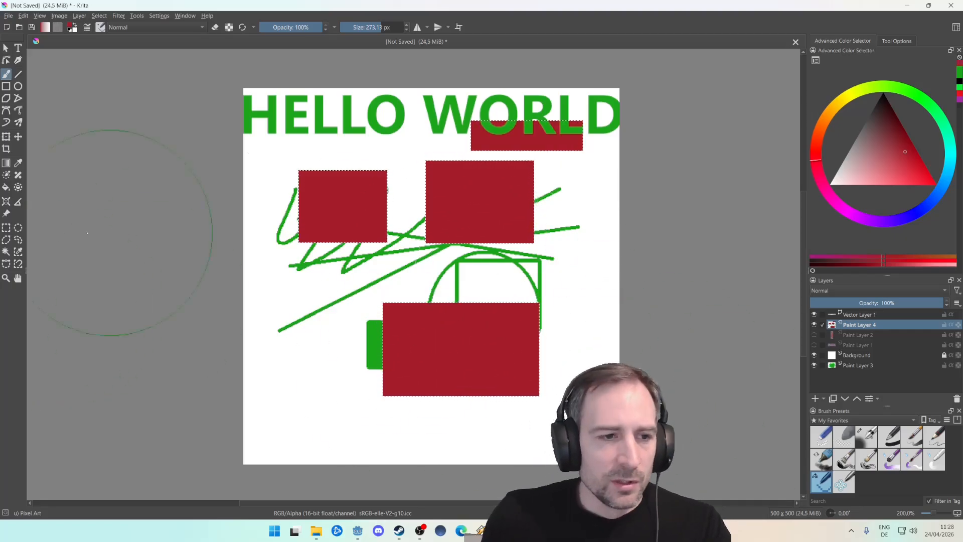
- Add three small rectangles to the selection, over HELLO, near the lower-left corner and at the diagonal line's lower end, and paint them red
{"action": "left_click", "coordinate": [6, 228]}
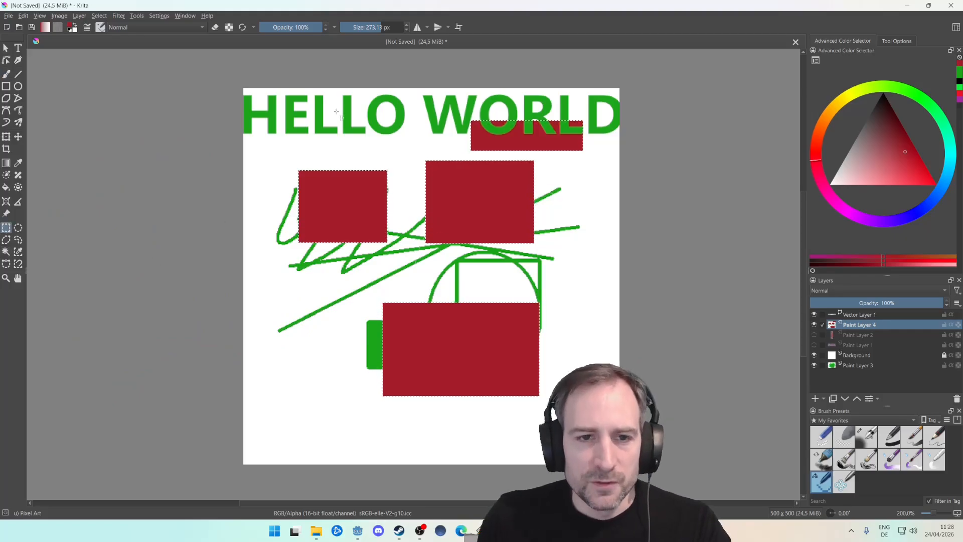
{"action": "left_click_drag", "start_coordinate": [328, 105], "coordinate": [399, 140]}
{"action": "left_click_drag", "start_coordinate": [294, 412], "coordinate": [363, 441]}
{"action": "key", "text": "b"}
{"action": "mouse_move", "coordinate": [280, 194]}
{"action": "left_mouse_down"}
{"action": "mouse_move", "coordinate": [295, 327]}
{"action": "mouse_move", "coordinate": [539, 475]}
{"action": "mouse_move", "coordinate": [306, 168]}
{"action": "left_mouse_up"}
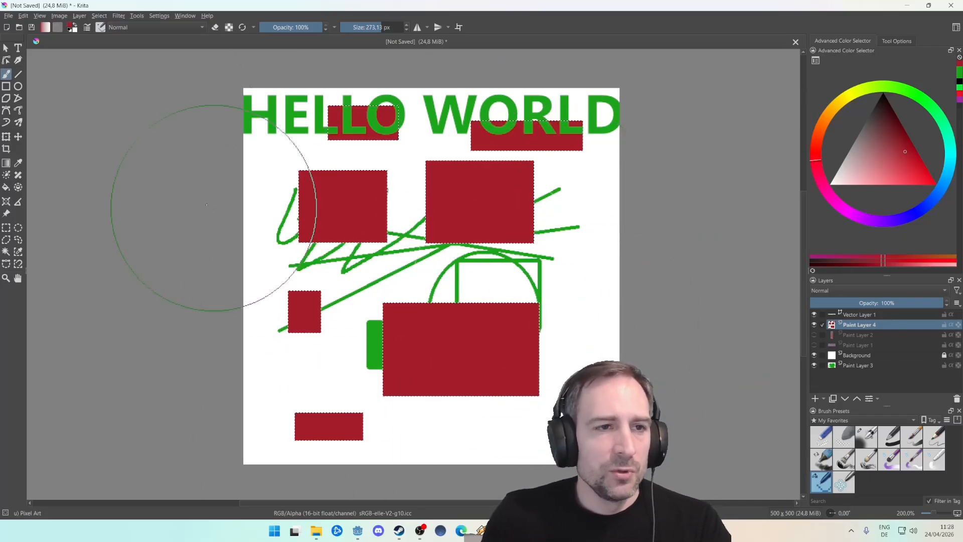
- Invert the selection, choose yellow, and paint the entire area around the red rectangles
{"action": "left_click", "coordinate": [99, 16]}
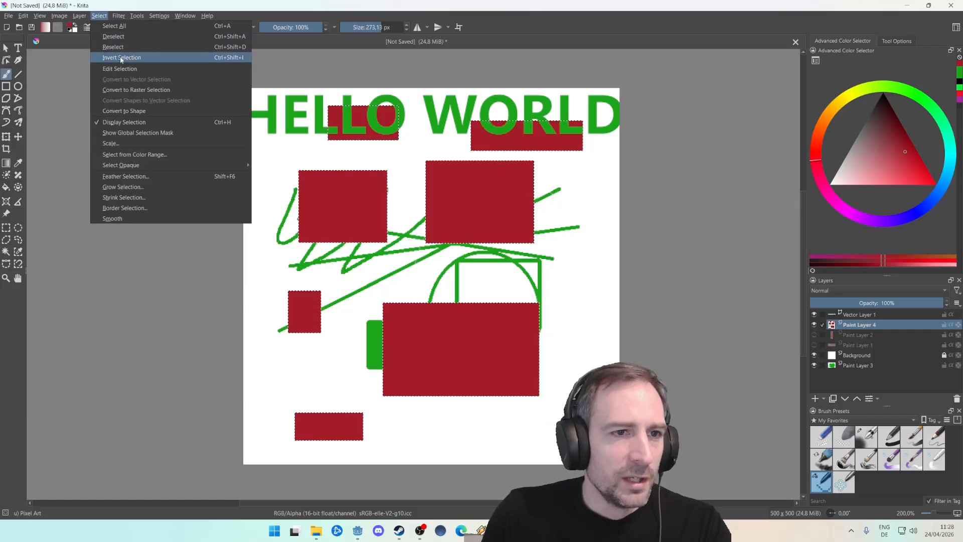
{"action": "left_click", "coordinate": [121, 58]}
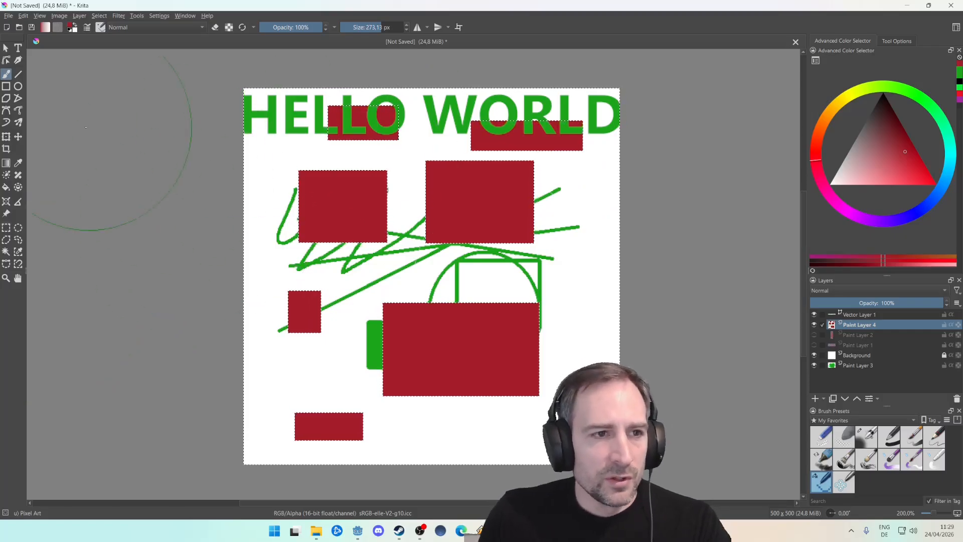
{"action": "left_click_drag", "start_coordinate": [855, 92], "coordinate": [847, 95]}
{"action": "left_click_drag", "start_coordinate": [883, 161], "coordinate": [898, 173]}
{"action": "left_click_drag", "start_coordinate": [582, 145], "coordinate": [507, 140]}
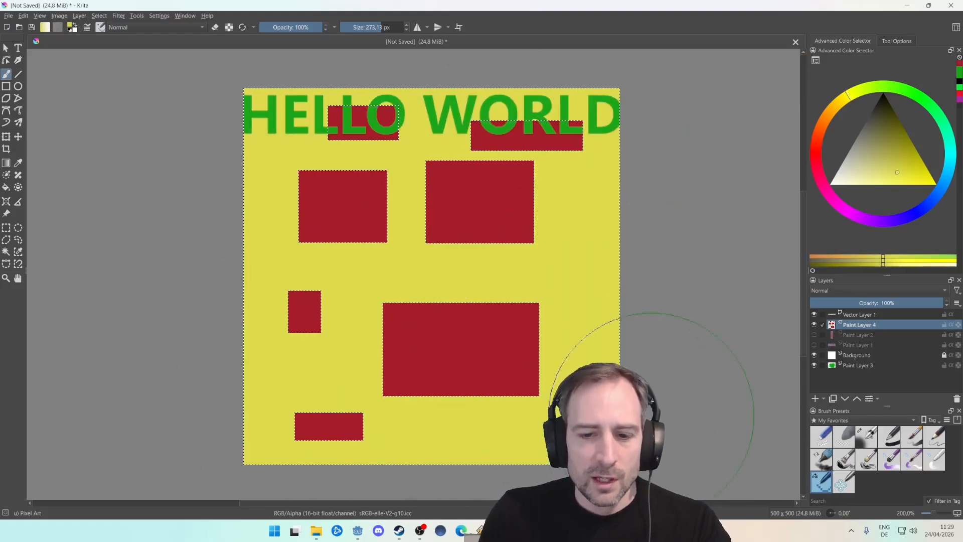
{"action": "left_click_drag", "start_coordinate": [594, 445], "coordinate": [613, 346]}
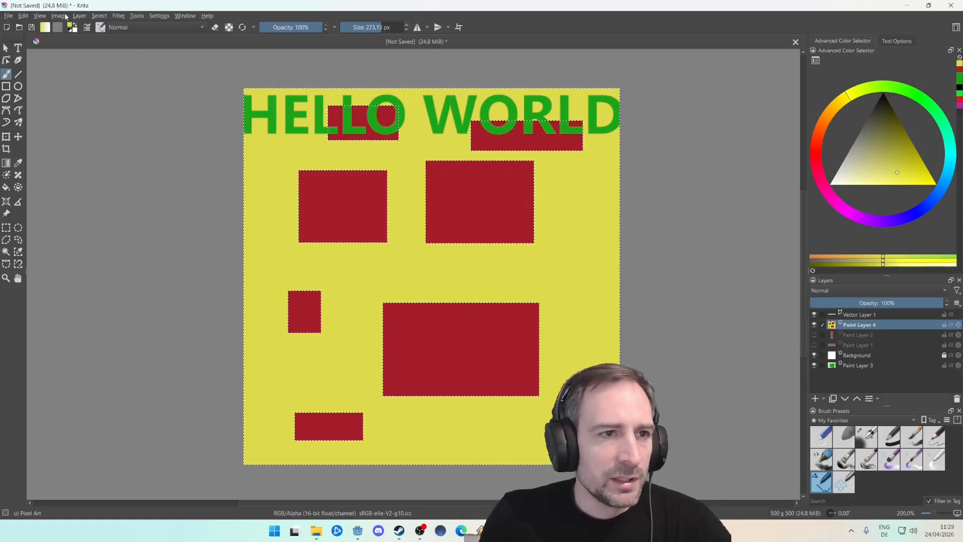
- Grow the selection around the red rectangles by 4 px
{"action": "left_click", "coordinate": [57, 17]}
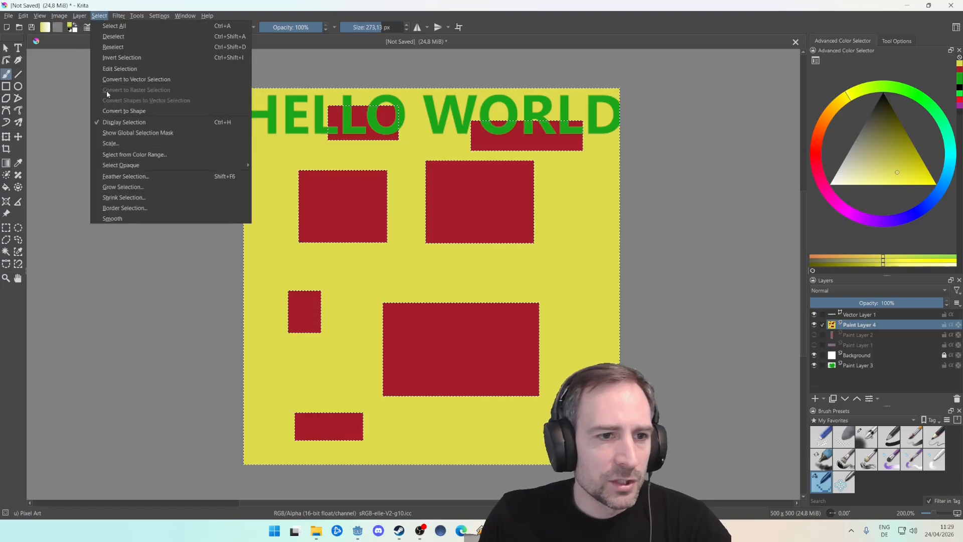
{"action": "left_click", "coordinate": [126, 188]}
{"action": "type", "text": "4"}
{"action": "left_click", "coordinate": [503, 278]}
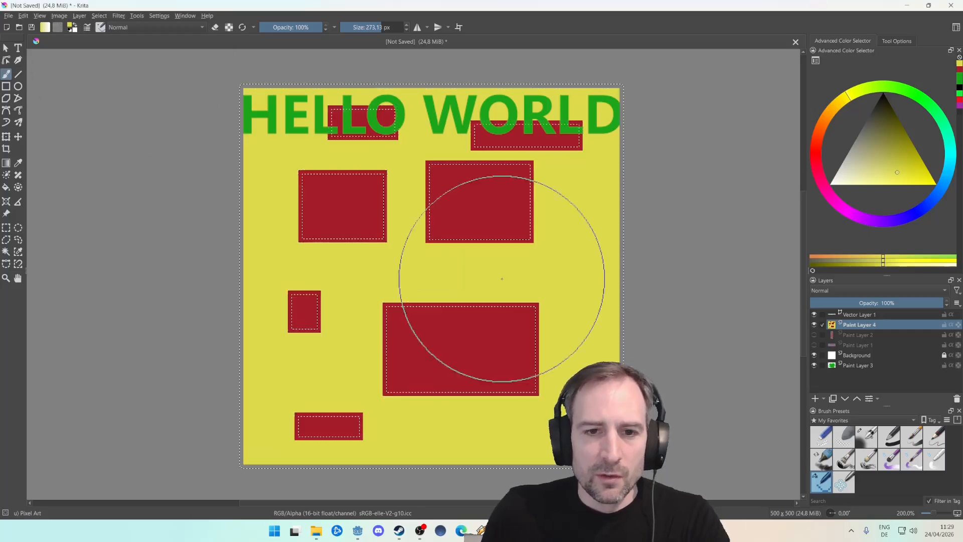
- Paint yellow over the grown selection along the edges of the red rectangles
{"action": "mouse_move", "coordinate": [638, 256]}
{"action": "left_mouse_down"}
{"action": "mouse_move", "coordinate": [637, 154]}
{"action": "mouse_move", "coordinate": [354, 149]}
{"action": "mouse_move", "coordinate": [455, 206]}
{"action": "mouse_move", "coordinate": [409, 385]}
{"action": "left_mouse_up"}
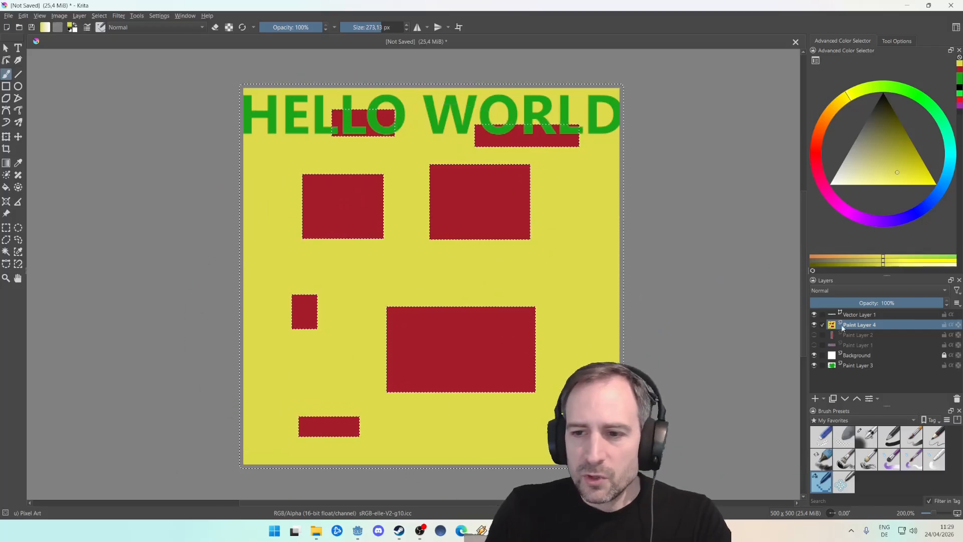
- Clear the selection and move the HELLO WORLD text on Vector Layer 1 slightly downward
{"action": "left_click", "coordinate": [859, 314]}
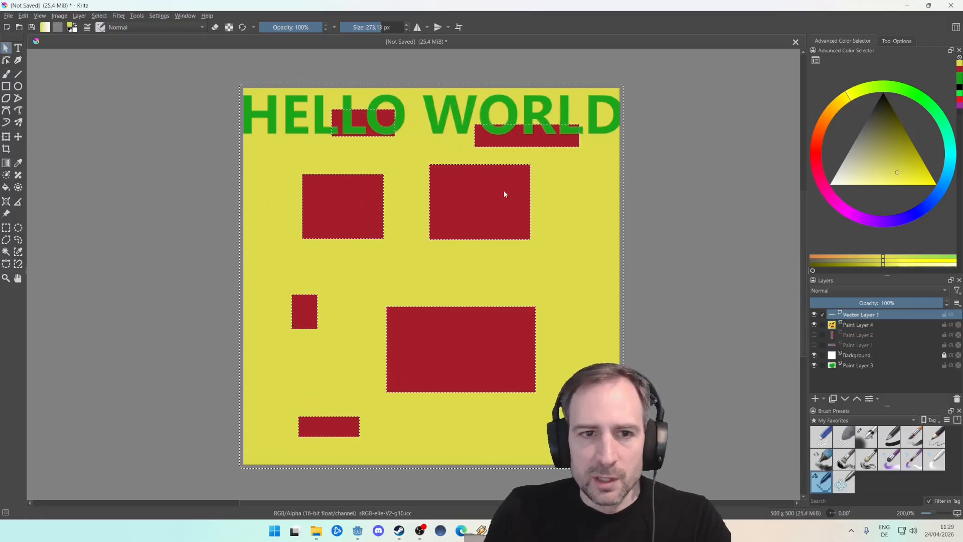
{"action": "left_click", "coordinate": [99, 16]}
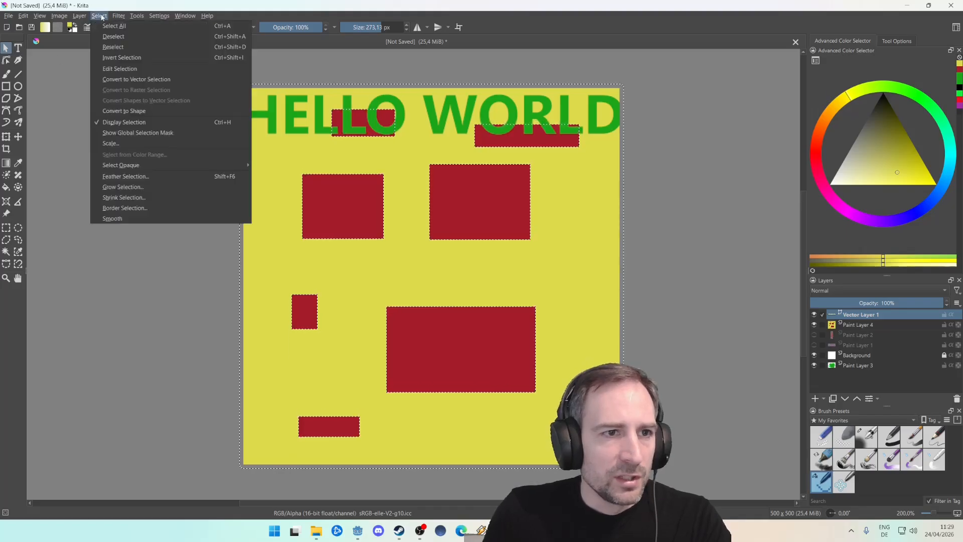
{"action": "left_click", "coordinate": [120, 38]}
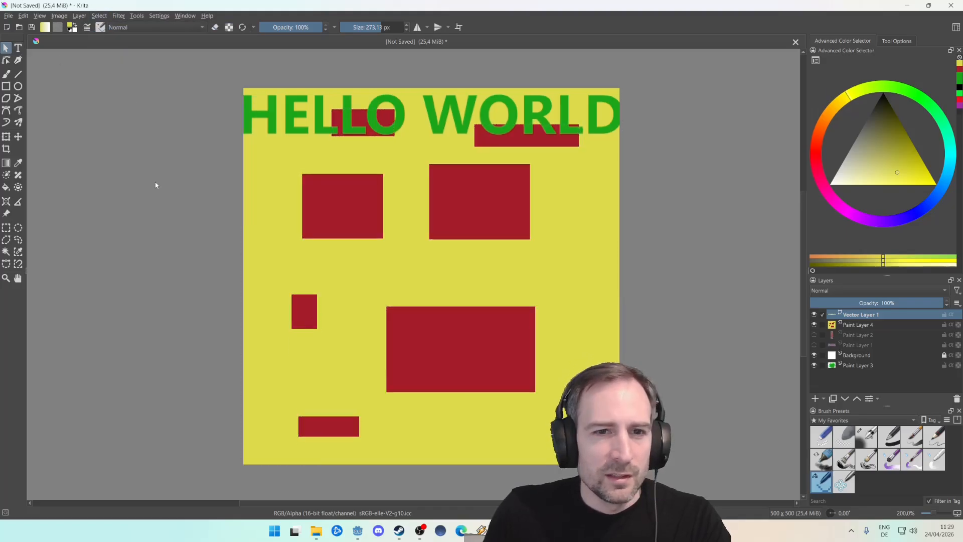
{"action": "left_click", "coordinate": [250, 121]}
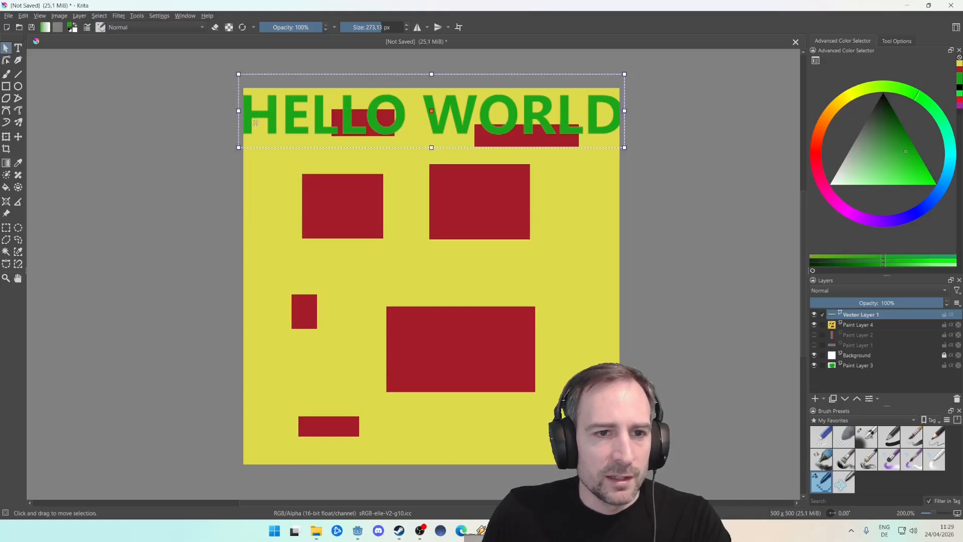
{"action": "left_click_drag", "start_coordinate": [257, 122], "coordinate": [256, 131]}
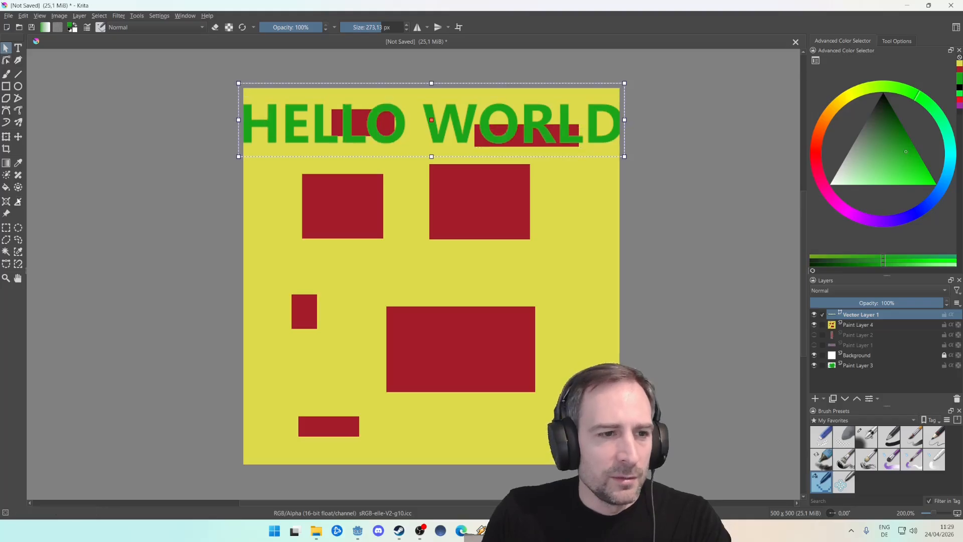
- Select the contiguous area around the HELLO WORLD letters and add a new paint layer directly beneath Vector Layer 1
{"action": "left_click", "coordinate": [7, 251]}
{"action": "left_click", "coordinate": [278, 203]}
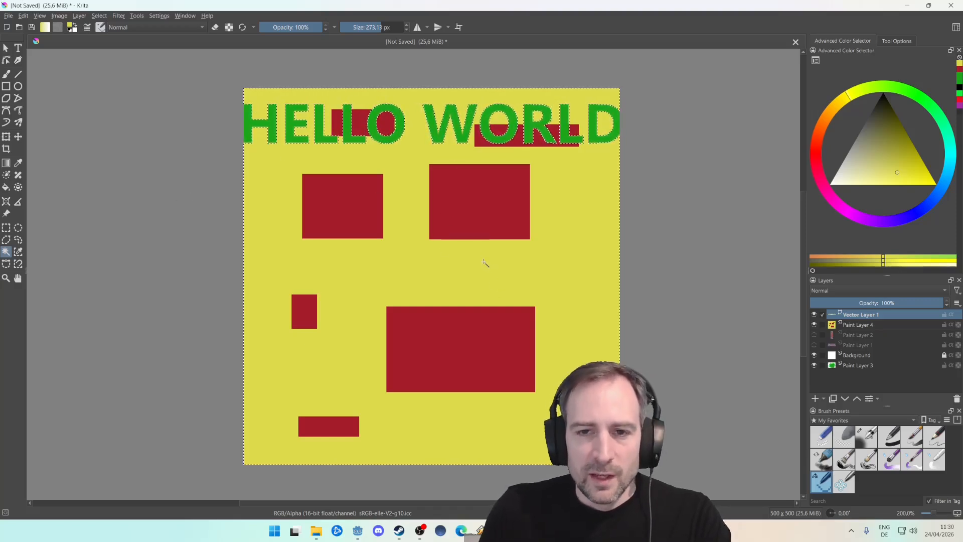
{"action": "left_click", "coordinate": [816, 398]}
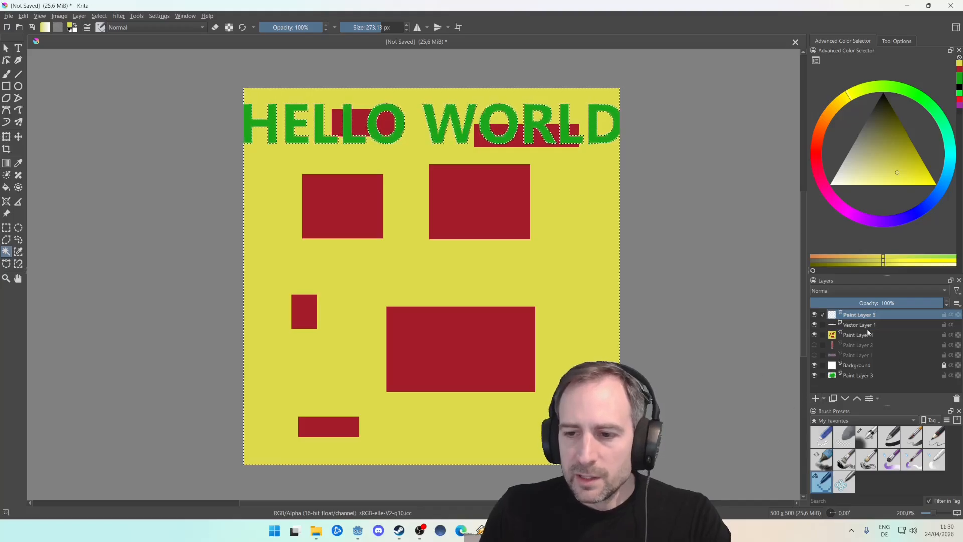
{"action": "left_click_drag", "start_coordinate": [875, 314], "coordinate": [875, 331]}
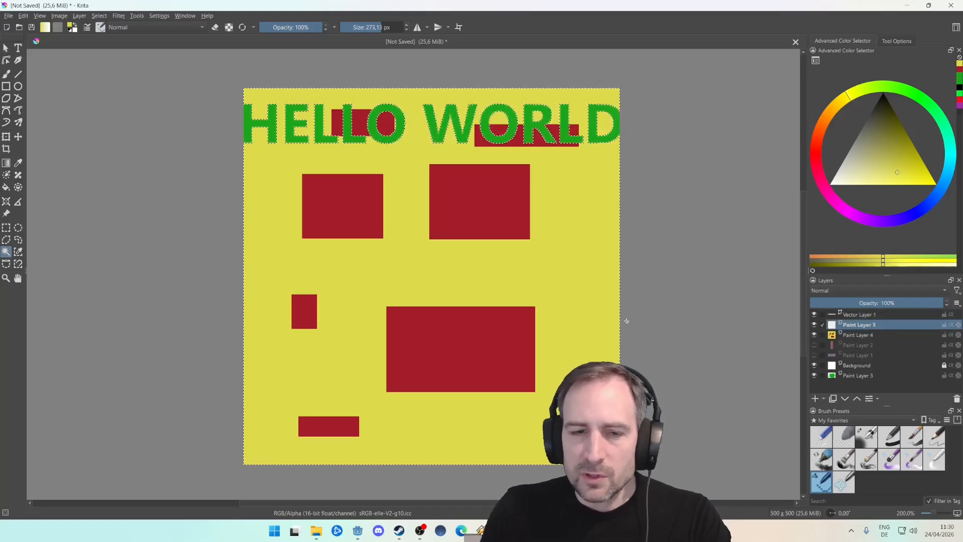
- Invert the selection so it covers the HELLO WORLD letters, and grow it outward
{"action": "left_click", "coordinate": [99, 16]}
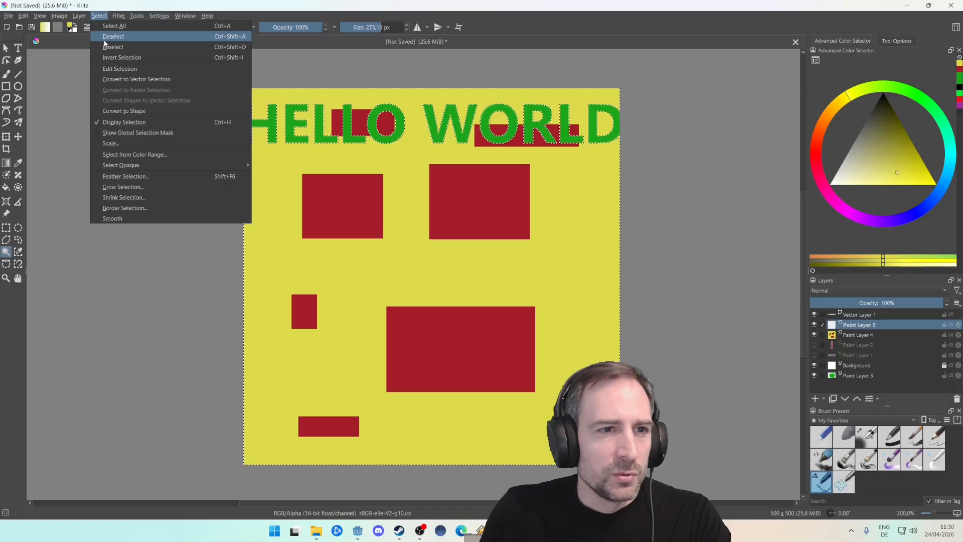
{"action": "left_click", "coordinate": [123, 58]}
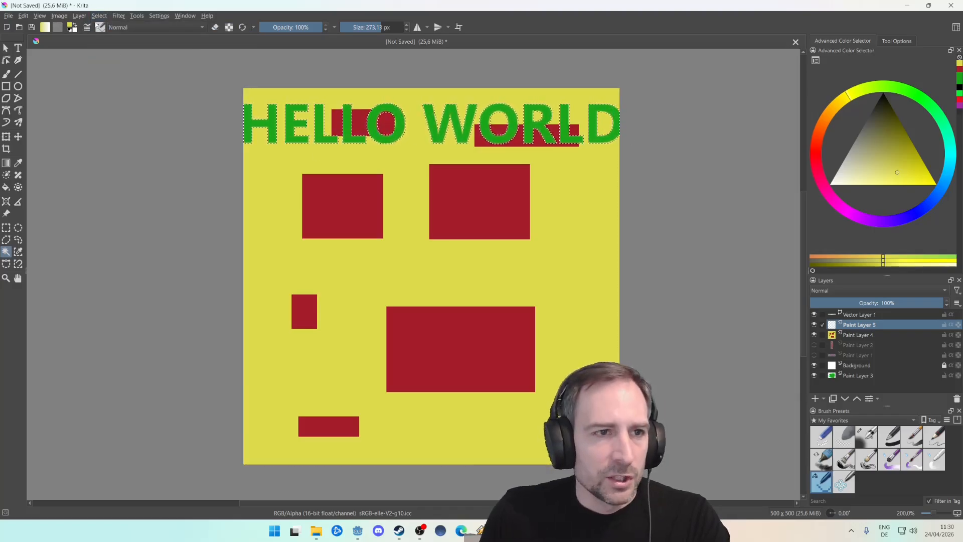
{"action": "left_click", "coordinate": [99, 15]}
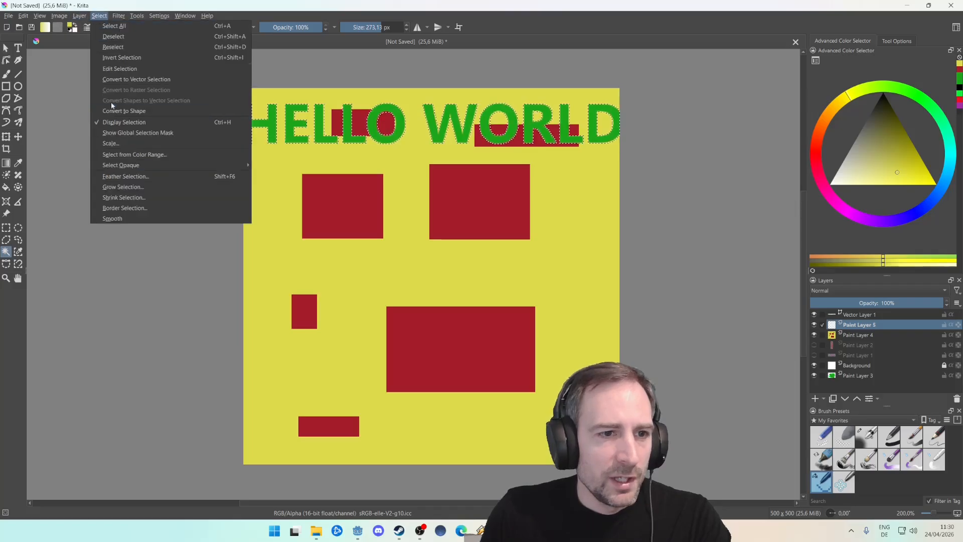
{"action": "left_click", "coordinate": [121, 186]}
{"action": "left_click", "coordinate": [505, 279]}
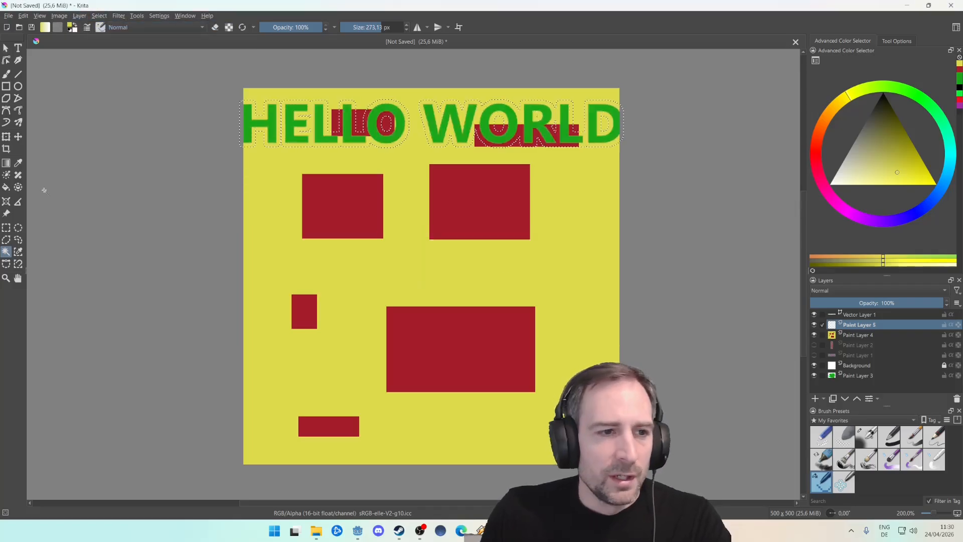
- Paint the grown letter selection black on the new layer as a text outline, and deselect
{"action": "left_click", "coordinate": [7, 74]}
{"action": "left_click_drag", "start_coordinate": [893, 141], "coordinate": [883, 93]}
{"action": "left_click_drag", "start_coordinate": [609, 134], "coordinate": [262, 134]}
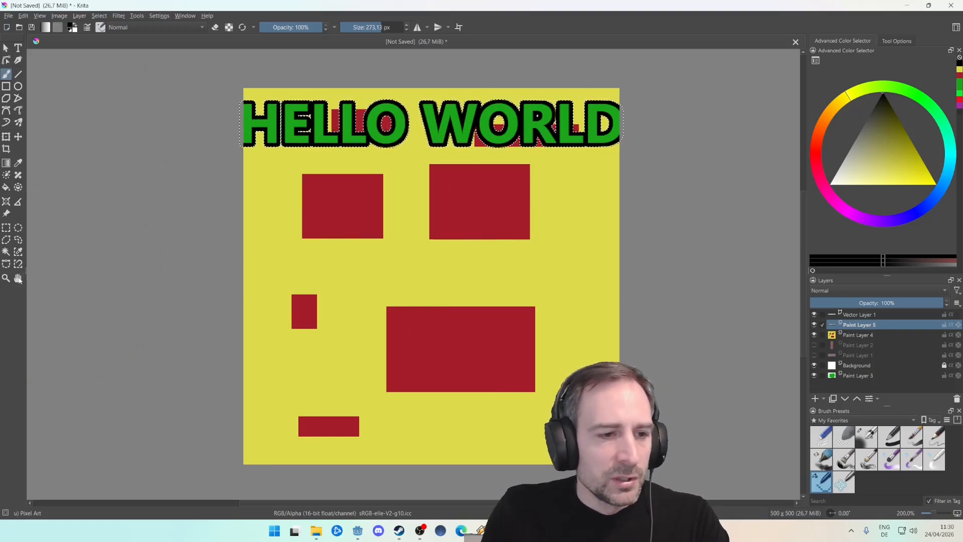
{"action": "key", "text": "ctrl+shift+a"}
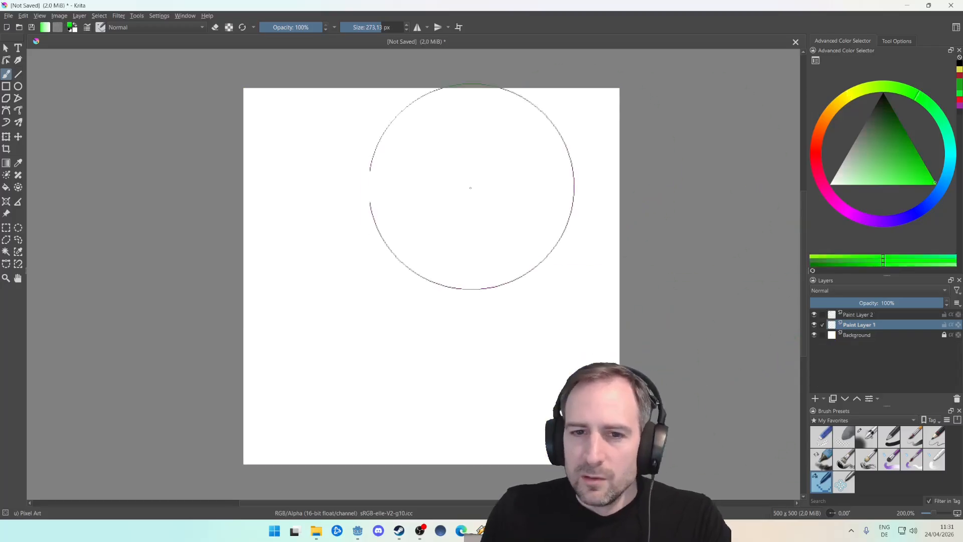
- Paint a large bright green disc on Paint Layer 1 of the new canvas and sample its green
{"action": "mouse_move", "coordinate": [469, 189]}
{"action": "left_mouse_down"}
{"action": "mouse_move", "coordinate": [391, 230]}
{"action": "mouse_move", "coordinate": [417, 214]}
{"action": "mouse_move", "coordinate": [395, 218]}
{"action": "mouse_move", "coordinate": [435, 254]}
{"action": "mouse_move", "coordinate": [424, 227]}
{"action": "mouse_move", "coordinate": [474, 241]}
{"action": "mouse_move", "coordinate": [469, 292]}
{"action": "mouse_move", "coordinate": [478, 311]}
{"action": "mouse_move", "coordinate": [518, 308]}
{"action": "left_mouse_up"}
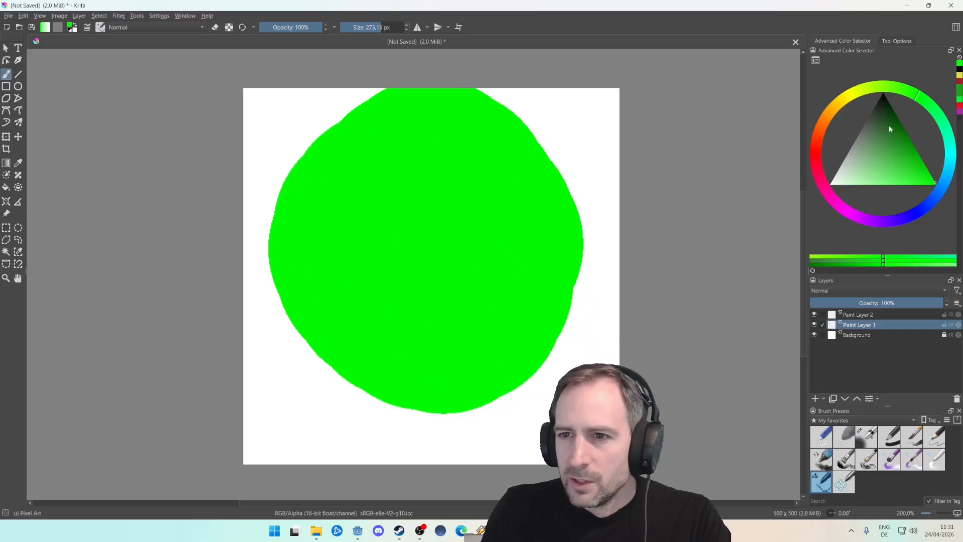
{"action": "key", "text": "d"}
{"action": "left_click", "coordinate": [18, 163]}
{"action": "left_click", "coordinate": [352, 351]}
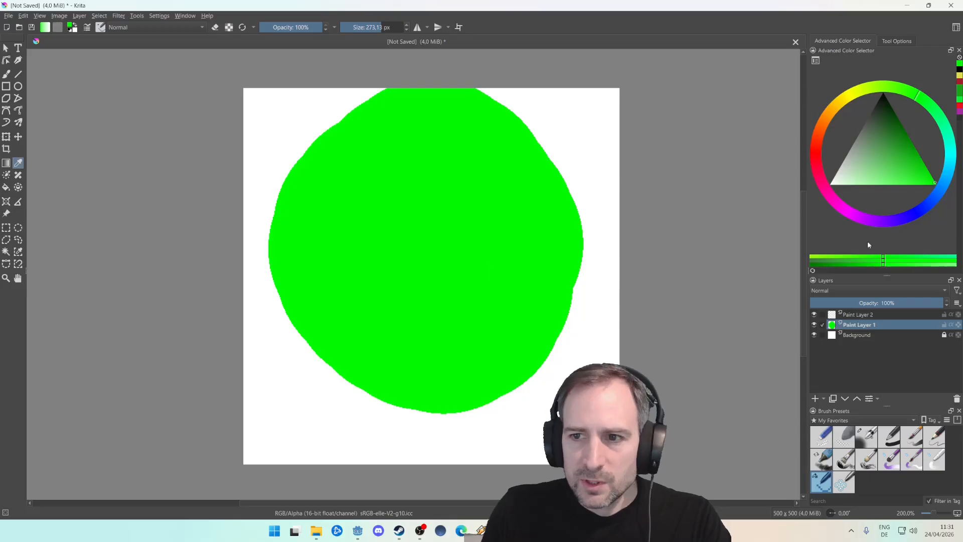
- Choose a dark green, set the brush size to about 75 px, and paint a broad shadow over the disc's lower-right side on Paint Layer 2
{"action": "left_click_drag", "start_coordinate": [925, 168], "coordinate": [903, 124]}
{"action": "left_click", "coordinate": [6, 74]}
{"action": "mouse_move", "coordinate": [381, 27]}
{"action": "left_mouse_down"}
{"action": "mouse_move", "coordinate": [358, 23]}
{"action": "mouse_move", "coordinate": [374, 27]}
{"action": "left_mouse_up"}
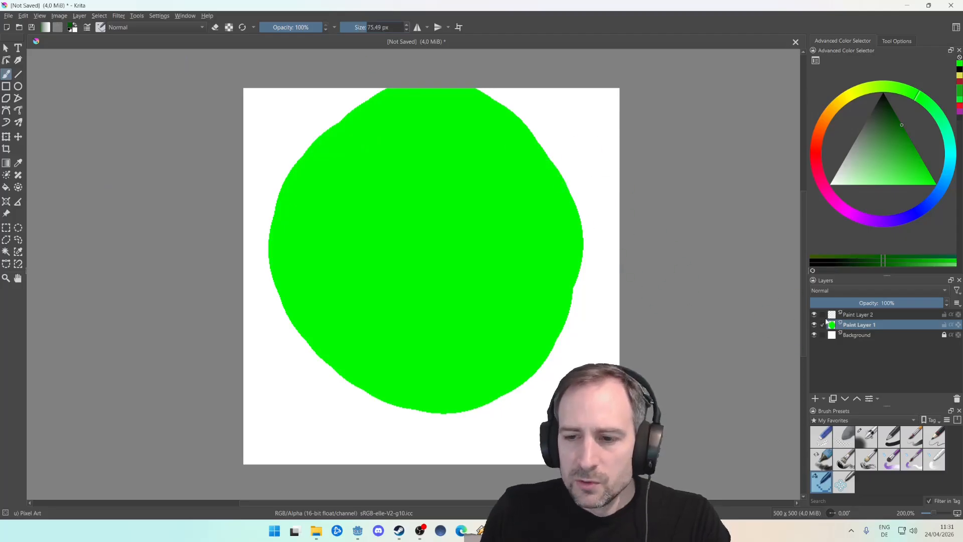
{"action": "left_click", "coordinate": [848, 315]}
{"action": "mouse_move", "coordinate": [598, 148]}
{"action": "left_mouse_down"}
{"action": "mouse_move", "coordinate": [555, 283]}
{"action": "mouse_move", "coordinate": [526, 336]}
{"action": "mouse_move", "coordinate": [471, 383]}
{"action": "mouse_move", "coordinate": [331, 404]}
{"action": "left_mouse_up"}
{"action": "mouse_move", "coordinate": [287, 393]}
{"action": "left_mouse_down"}
{"action": "mouse_move", "coordinate": [418, 374]}
{"action": "mouse_move", "coordinate": [506, 328]}
{"action": "mouse_move", "coordinate": [553, 234]}
{"action": "mouse_move", "coordinate": [545, 357]}
{"action": "mouse_move", "coordinate": [568, 225]}
{"action": "mouse_move", "coordinate": [559, 145]}
{"action": "mouse_move", "coordinate": [534, 314]}
{"action": "mouse_move", "coordinate": [586, 186]}
{"action": "mouse_move", "coordinate": [586, 249]}
{"action": "mouse_move", "coordinate": [510, 414]}
{"action": "mouse_move", "coordinate": [488, 426]}
{"action": "mouse_move", "coordinate": [549, 379]}
{"action": "mouse_move", "coordinate": [406, 416]}
{"action": "mouse_move", "coordinate": [455, 415]}
{"action": "mouse_move", "coordinate": [349, 419]}
{"action": "mouse_move", "coordinate": [472, 436]}
{"action": "left_mouse_up"}
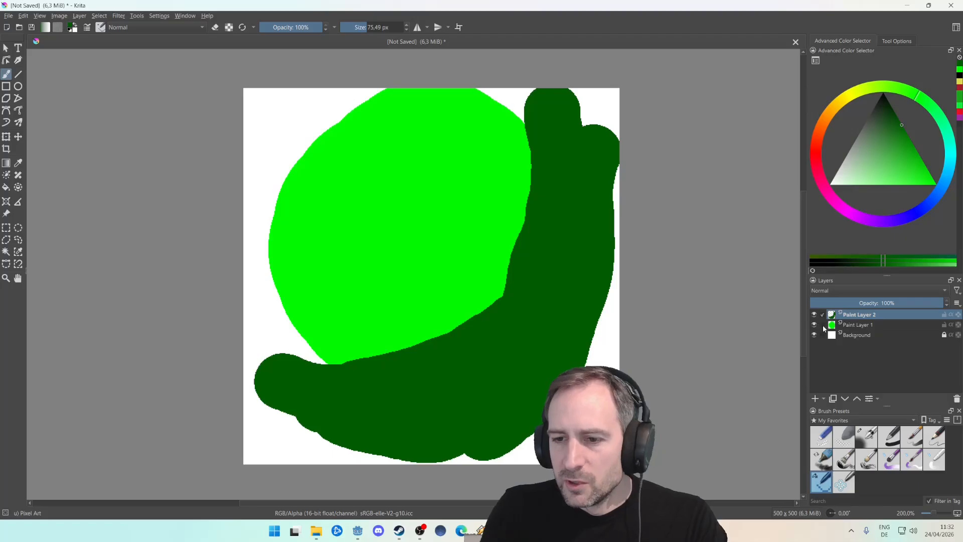
- Group Paint Layer 2 with Paint Layer 1, and turn on alpha inheritance for Paint Layer 2
{"action": "left_click", "coordinate": [864, 325], "text": "ctrl"}
{"action": "right_click", "coordinate": [864, 325]}
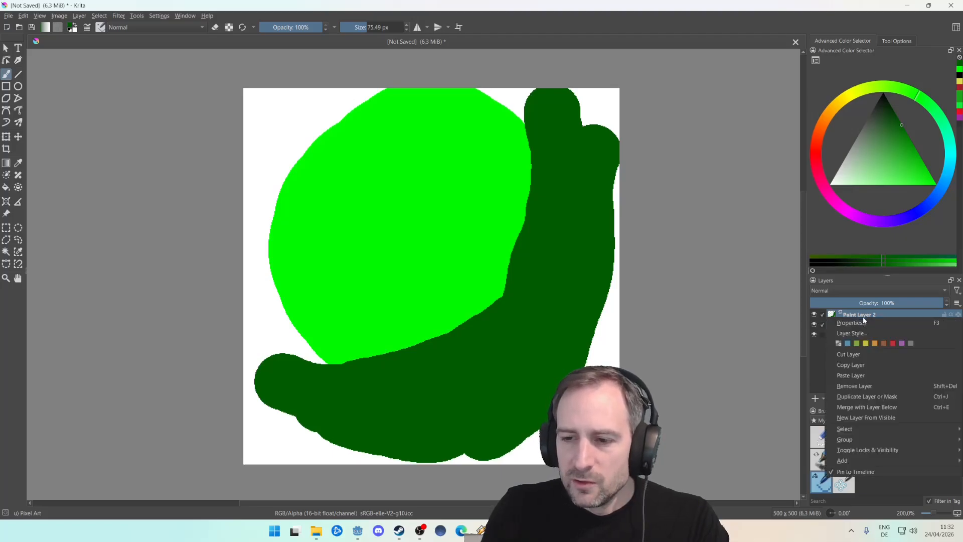
{"action": "mouse_move", "coordinate": [868, 439]}
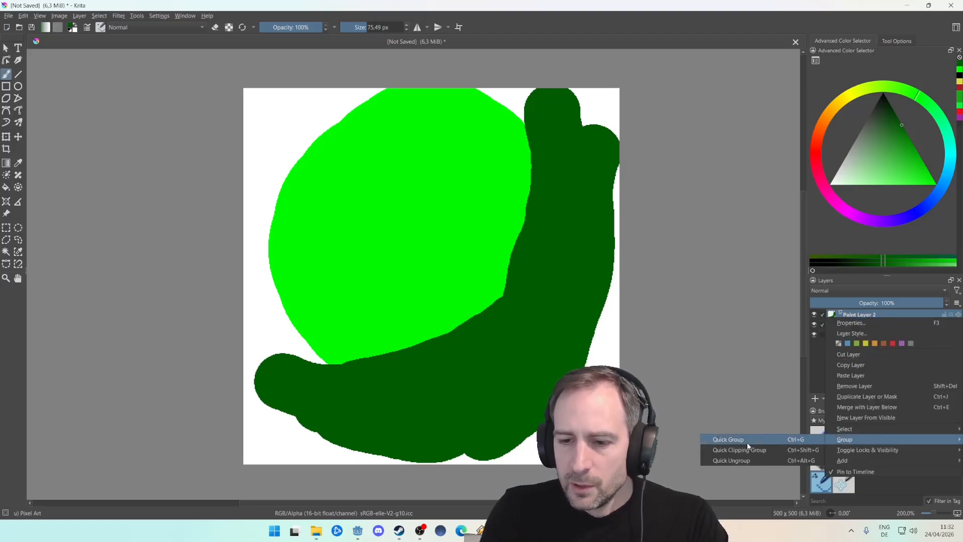
{"action": "left_click", "coordinate": [748, 441]}
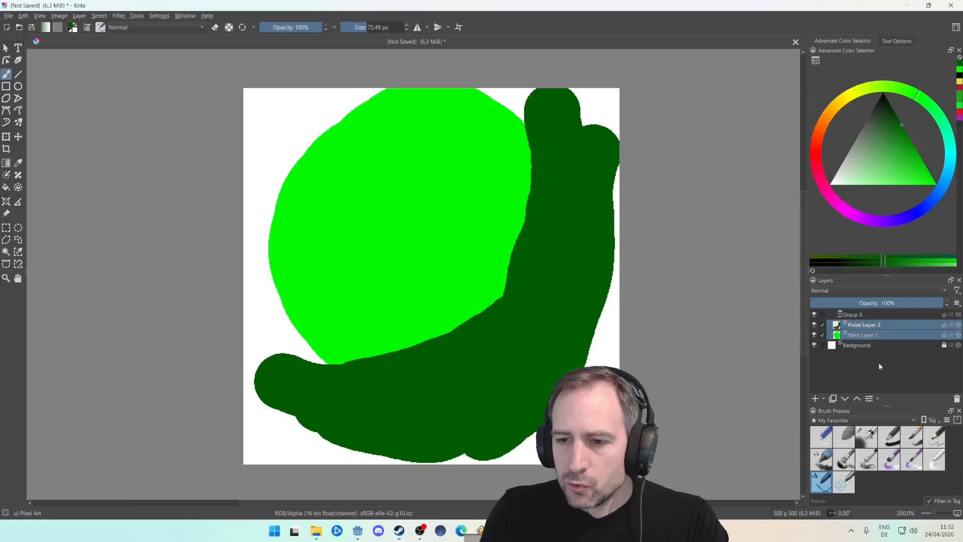
{"action": "mouse_move", "coordinate": [951, 327]}
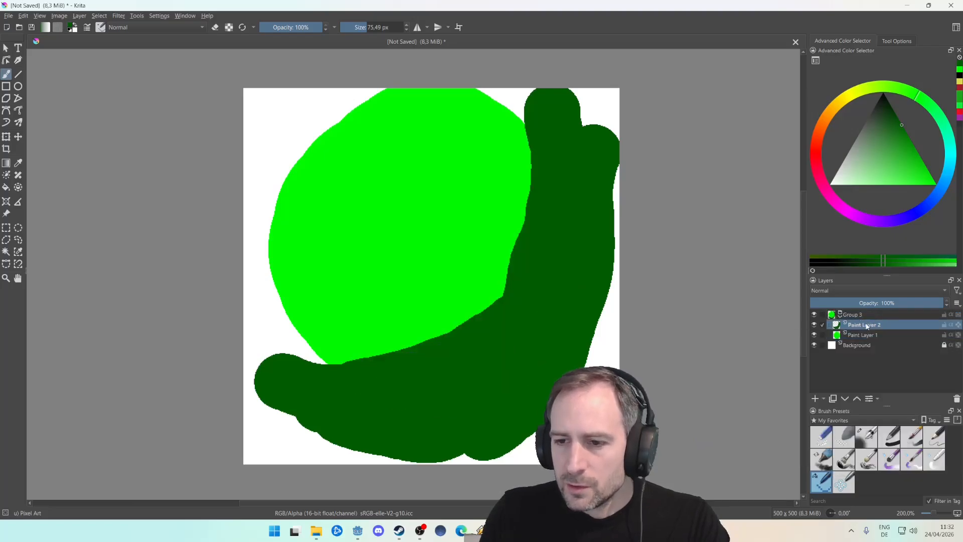
{"action": "left_click", "coordinate": [951, 326]}
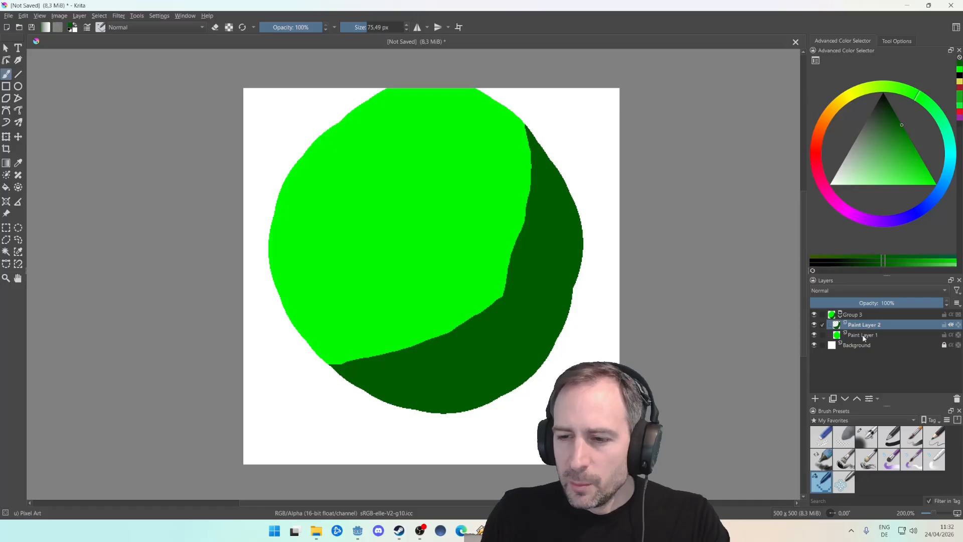
- Hide and show Paint Layer 2 and Paint Layer 1 in turn to examine the clipped shadow
{"action": "left_click", "coordinate": [815, 324]}
{"action": "left_click", "coordinate": [814, 324]}
{"action": "left_click", "coordinate": [814, 335]}
{"action": "left_click", "coordinate": [814, 334]}
{"action": "left_click", "coordinate": [815, 325]}
{"action": "left_click", "coordinate": [814, 325]}
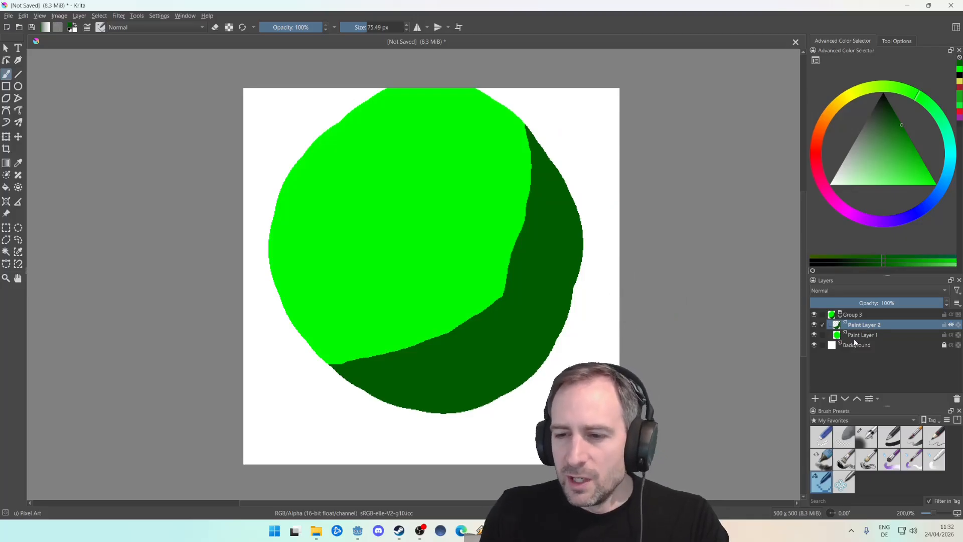
- Try Paint Layer 2 outside the group, and return it to its place above Paint Layer 1
{"action": "key", "text": "ctrl+Page_Up"}
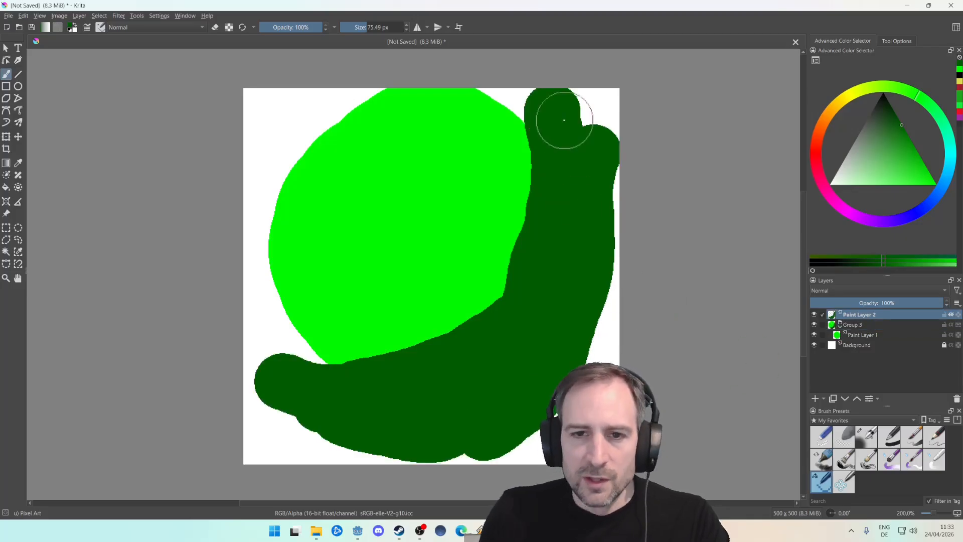
{"action": "left_click_drag", "start_coordinate": [874, 316], "coordinate": [863, 331]}
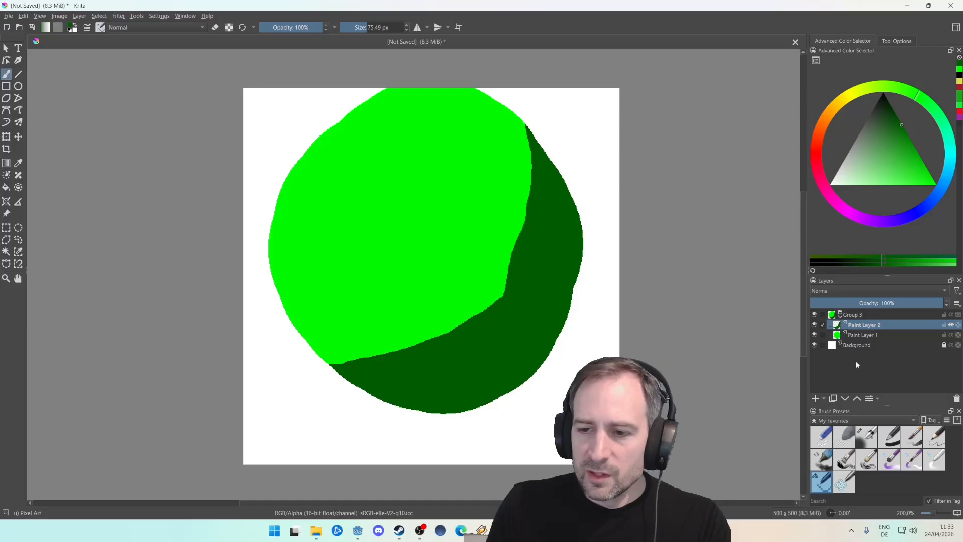
- Add an alpha-inheriting paint layer above Paint Layer 2 and paint light and paler green highlights along the disc's upper-left edge
{"action": "left_click", "coordinate": [816, 399]}
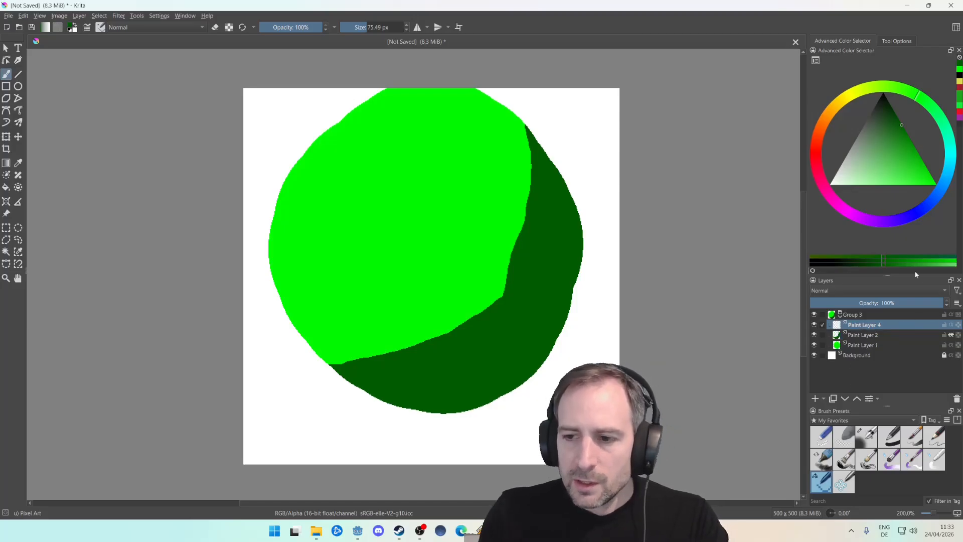
{"action": "left_click", "coordinate": [952, 325]}
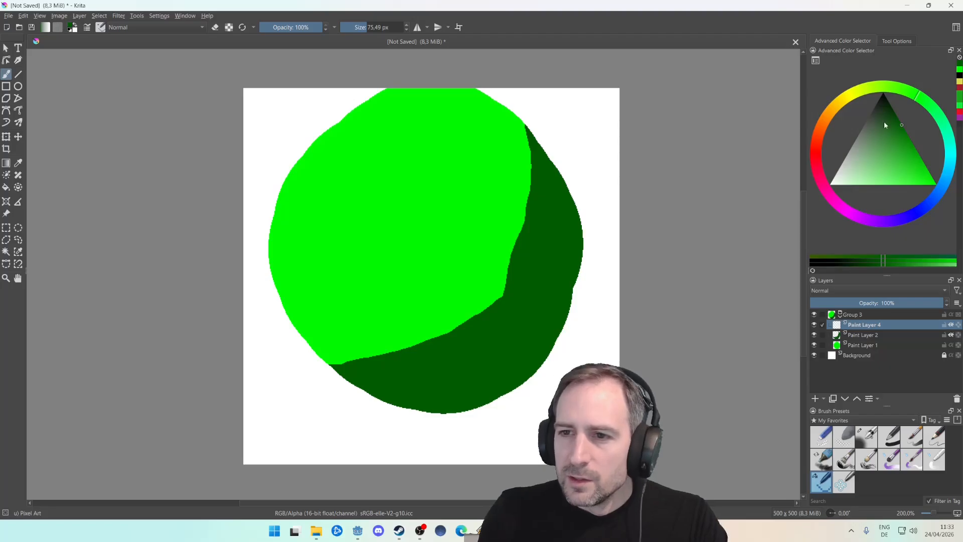
{"action": "left_click", "coordinate": [881, 185]}
{"action": "mouse_move", "coordinate": [482, 103]}
{"action": "left_mouse_down"}
{"action": "mouse_move", "coordinate": [413, 108]}
{"action": "mouse_move", "coordinate": [307, 190]}
{"action": "mouse_move", "coordinate": [256, 318]}
{"action": "left_mouse_up"}
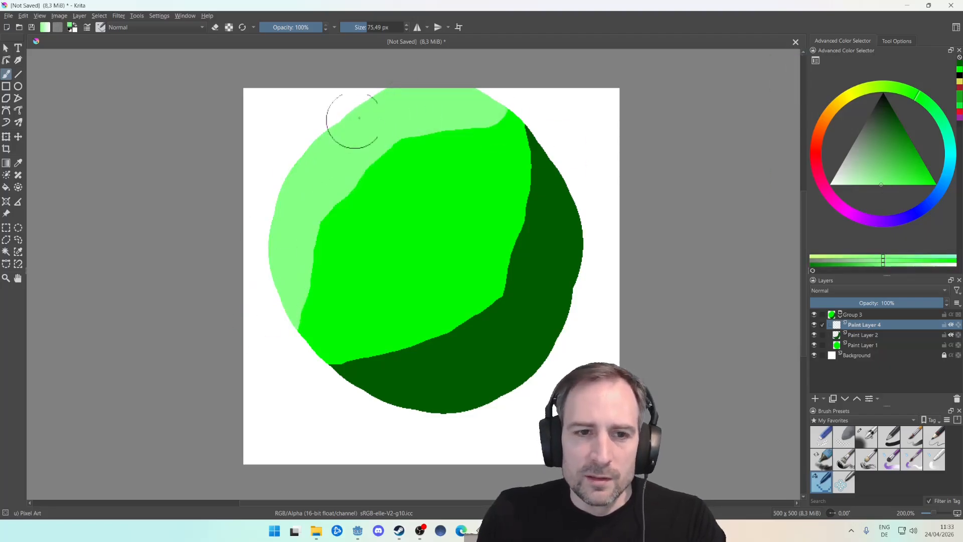
{"action": "left_click", "coordinate": [851, 185]}
{"action": "mouse_move", "coordinate": [491, 99]}
{"action": "left_mouse_down"}
{"action": "mouse_move", "coordinate": [301, 137]}
{"action": "mouse_move", "coordinate": [254, 254]}
{"action": "mouse_move", "coordinate": [264, 281]}
{"action": "left_mouse_up"}
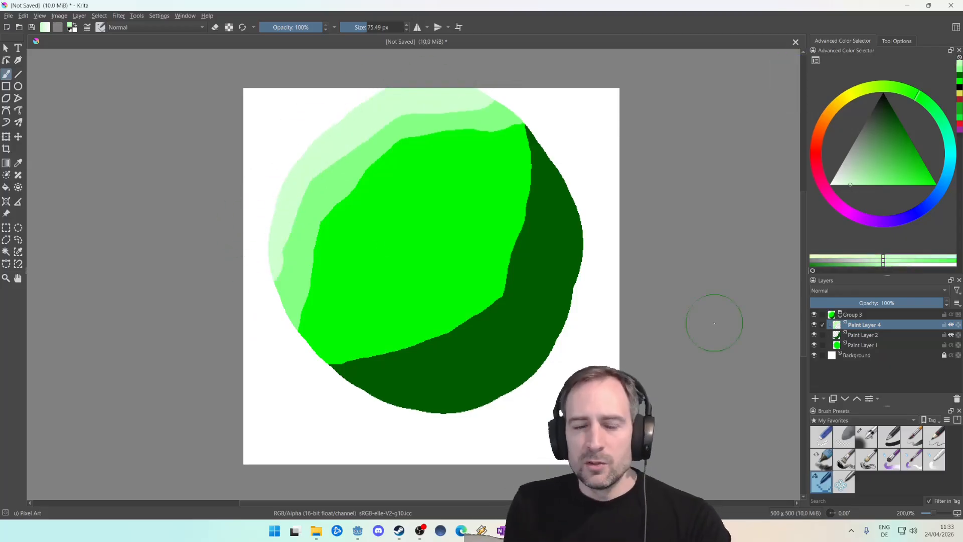